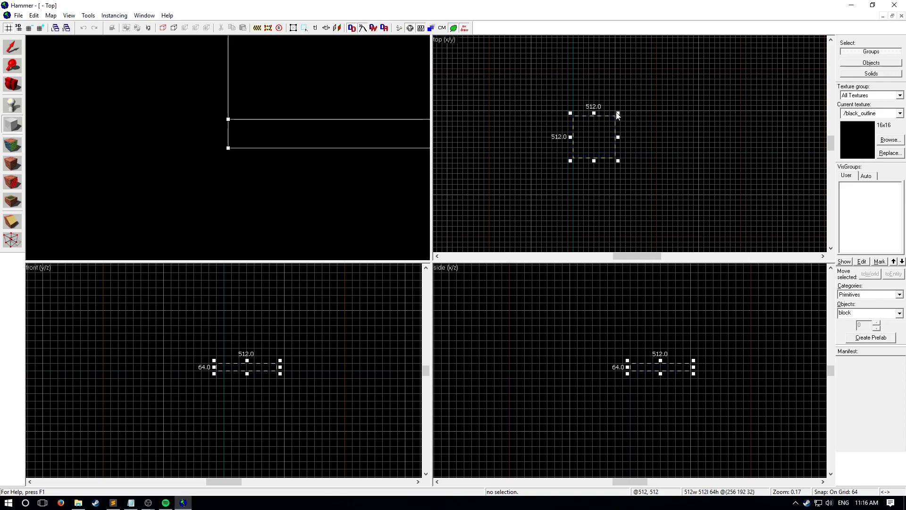
- Centre the 512 × 512 × 64 block outline on the origin with its top at ground level and create the floor block
{"action": "key", "text": "z"}
{"action": "key", "text": "s"}
{"action": "key", "text": "d"}
{"action": "key", "text": "z"}
{"action": "scroll", "coordinate": [652, 378], "scroll_direction": "up", "scroll_amount": 4}
{"action": "scroll", "coordinate": [570, 166], "scroll_direction": "up", "scroll_amount": 6}
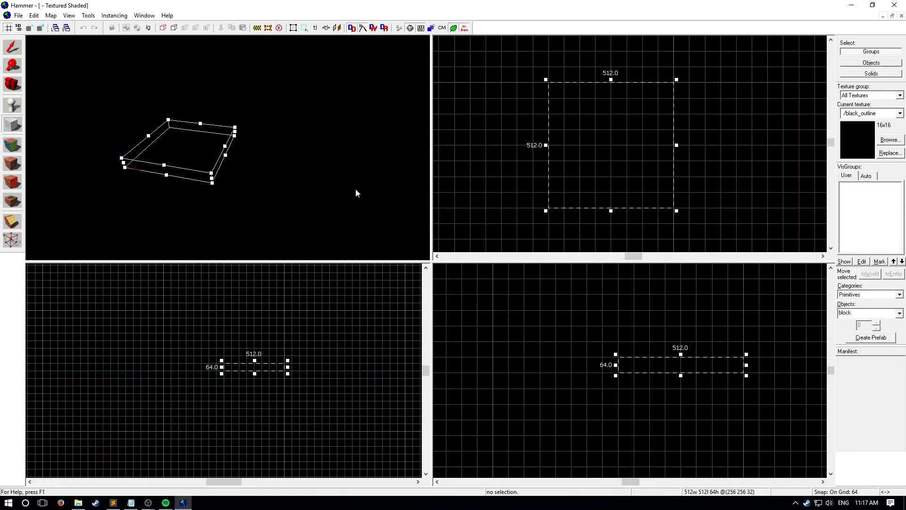
{"action": "left_click", "coordinate": [14, 124]}
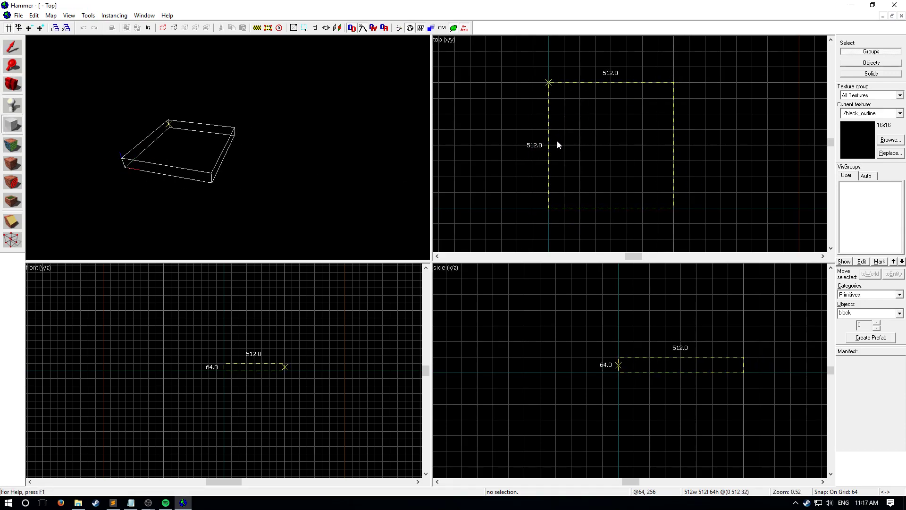
{"action": "left_click_drag", "start_coordinate": [592, 114], "coordinate": [528, 178]}
{"action": "middle_click_drag", "start_coordinate": [540, 230], "coordinate": [573, 127]}
{"action": "key", "text": "Down"}
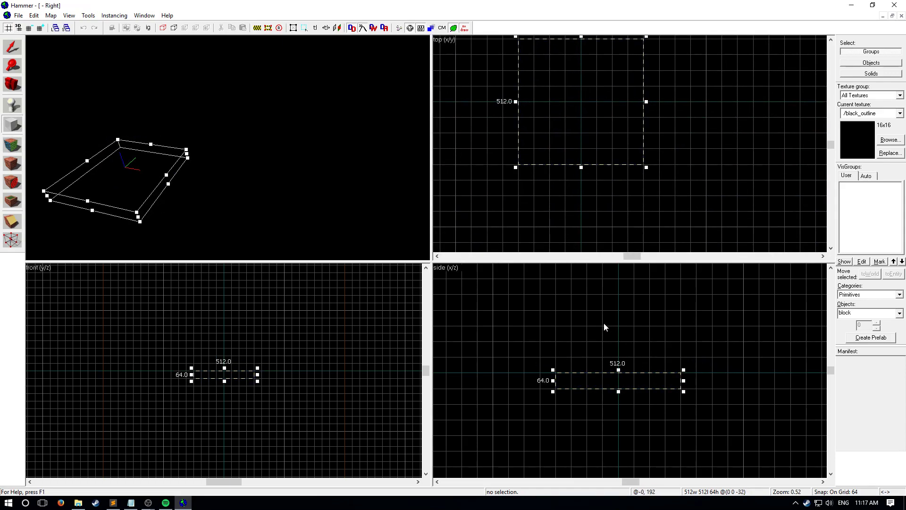
{"action": "scroll", "coordinate": [543, 196], "scroll_direction": "down", "scroll_amount": 2}
{"action": "scroll", "coordinate": [542, 196], "scroll_direction": "up", "scroll_amount": 2}
{"action": "scroll", "coordinate": [536, 201], "scroll_direction": "down", "scroll_amount": 2}
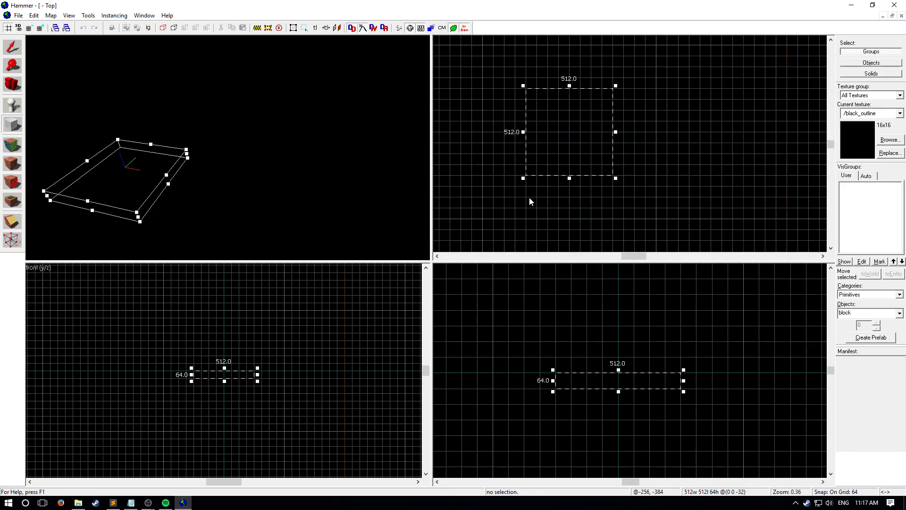
{"action": "key", "text": "Return"}
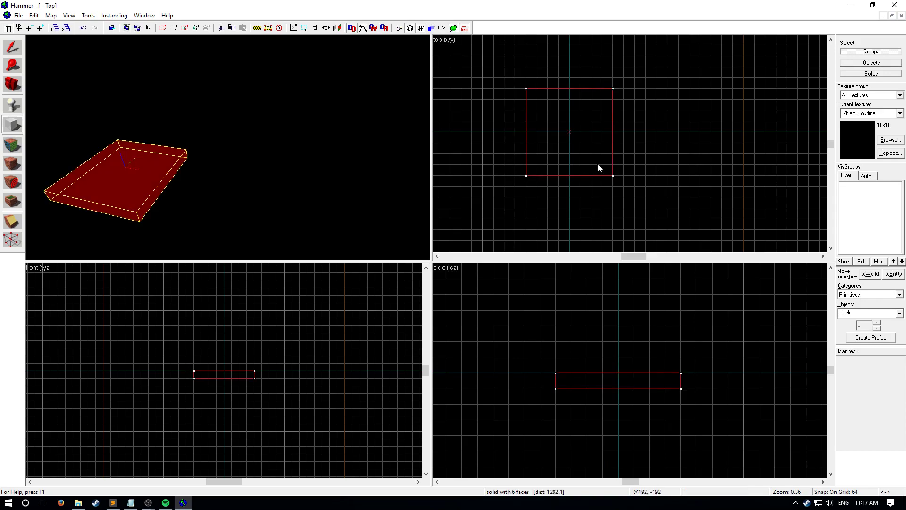
- Apply the brick/brick_model texture to all six faces of the floor block
{"action": "key", "text": "z"}
{"action": "key", "text": "w"}
{"action": "key", "text": "s"}
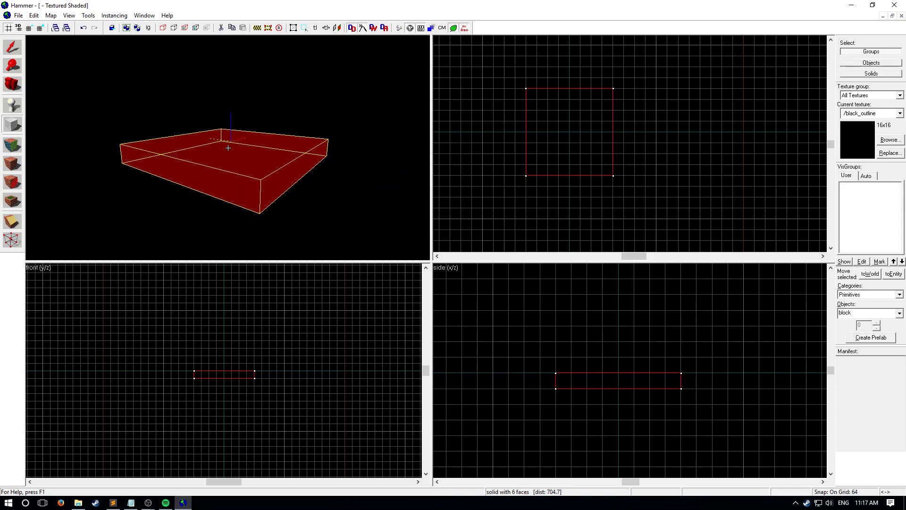
{"action": "key", "text": "z"}
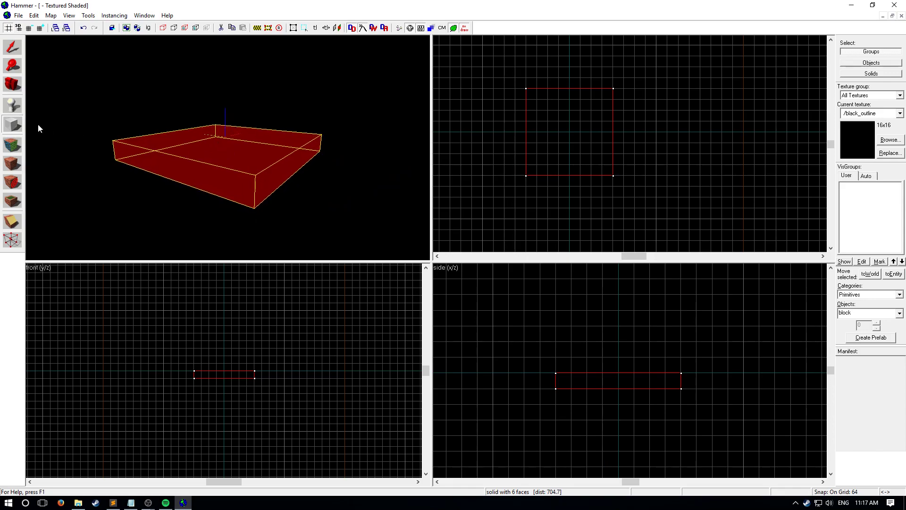
{"action": "left_click", "coordinate": [12, 146]}
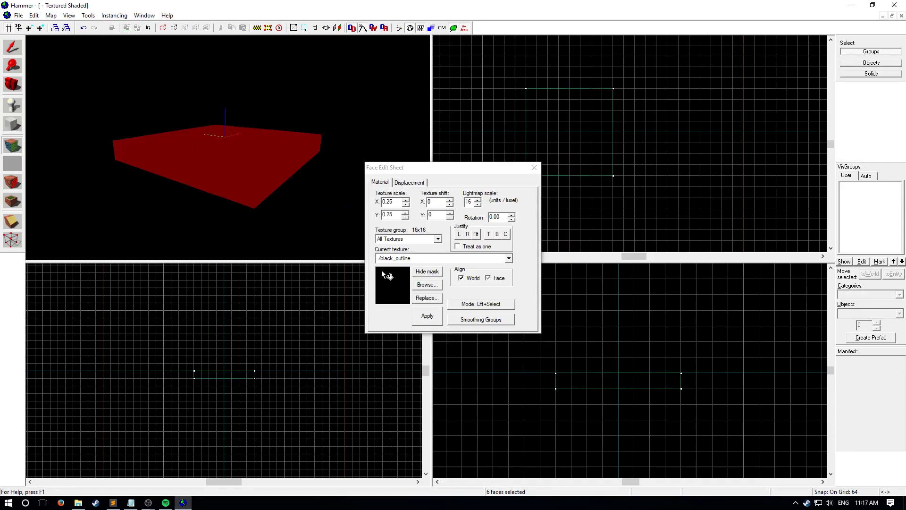
{"action": "left_click", "coordinate": [425, 285]}
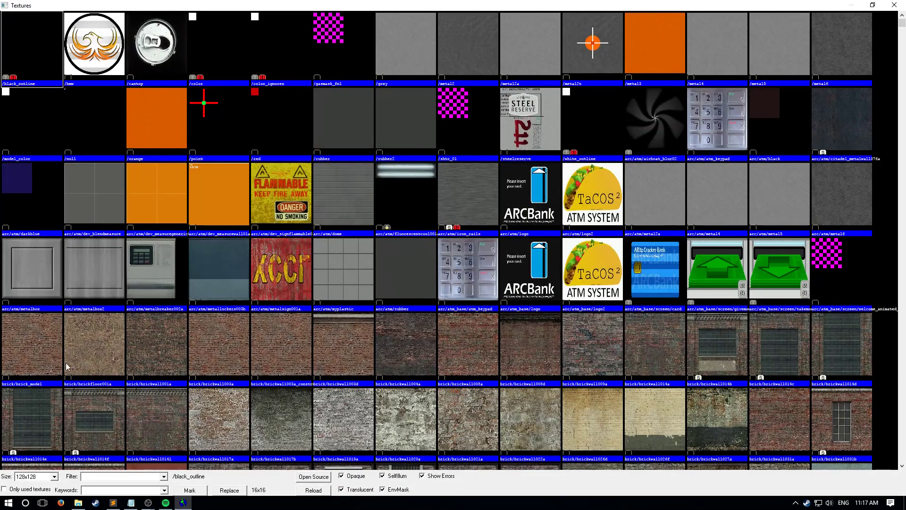
{"action": "double_click", "coordinate": [42, 361]}
{"action": "left_click", "coordinate": [416, 316]}
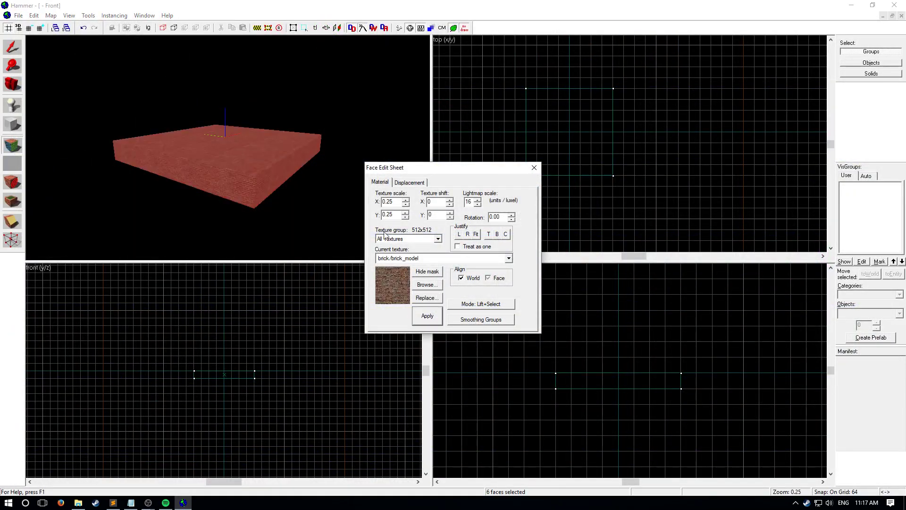
{"action": "left_click", "coordinate": [534, 168]}
- Examine the brick-textured floor block from several sides in the 3D view
{"action": "key", "text": "z"}
{"action": "key", "text": "w"}
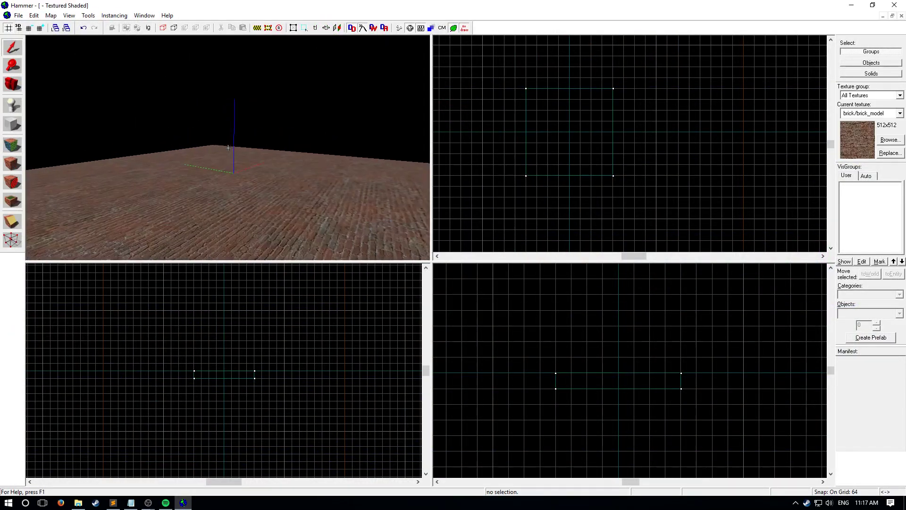
{"action": "key", "text": "w"}
{"action": "key", "text": "s"}
{"action": "key", "text": "w"}
{"action": "key", "text": "a"}
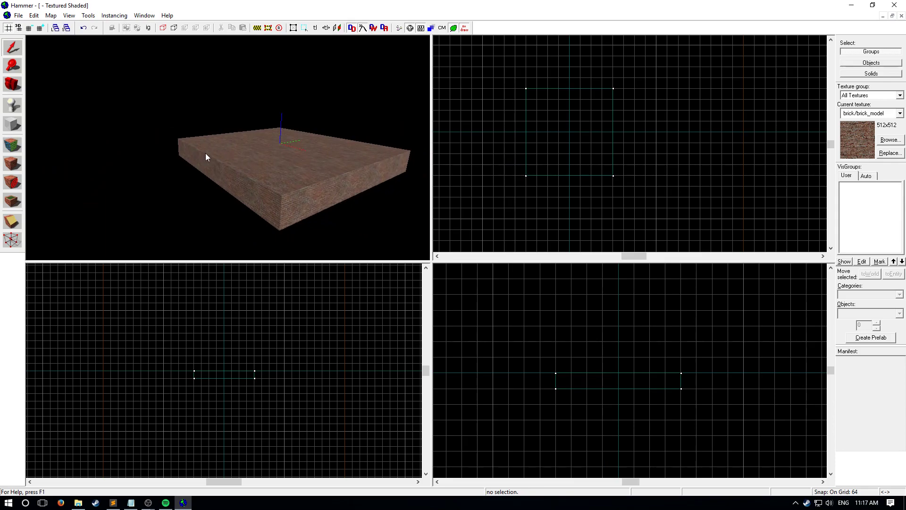
{"action": "key", "text": "ctrl+s"}
{"action": "left_click", "coordinate": [435, 260]}
{"action": "key", "text": "z"}
{"action": "key", "text": "a"}
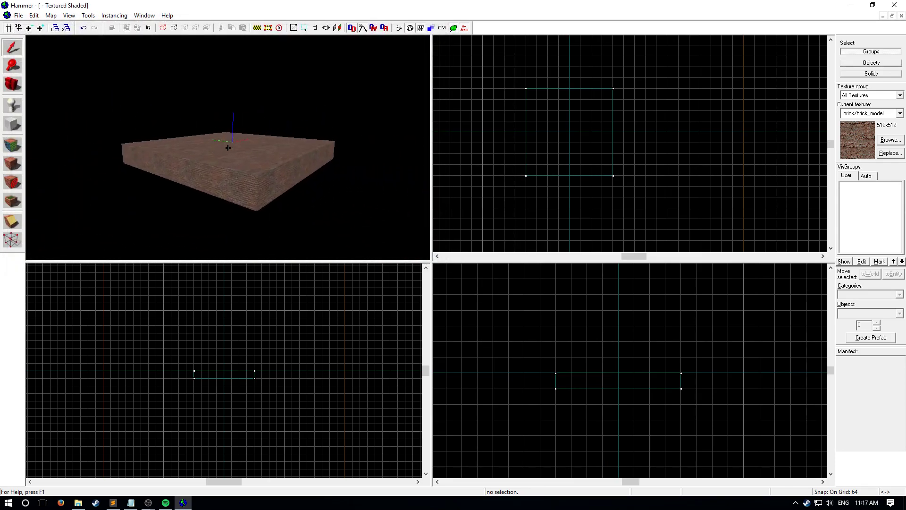
{"action": "key", "text": "a"}
{"action": "key", "text": "z"}
{"action": "key", "text": "z"}
{"action": "key", "text": "s"}
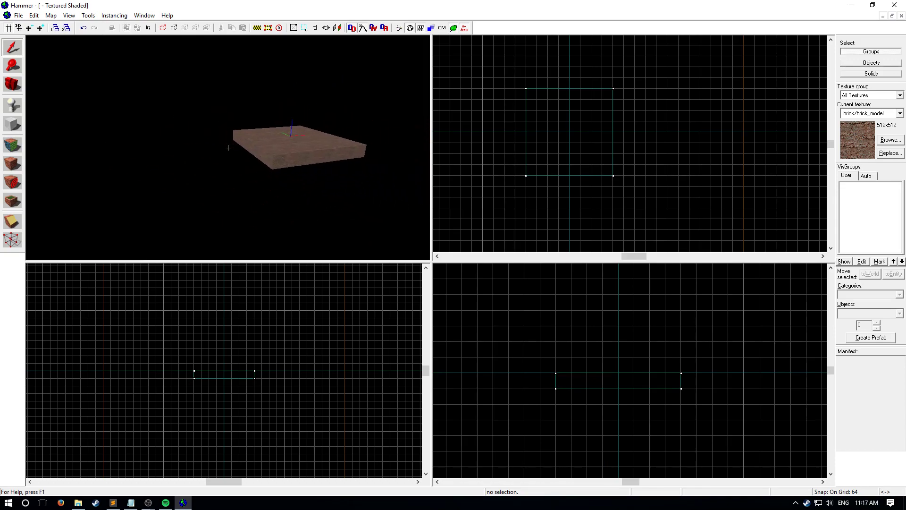
{"action": "left_click", "coordinate": [227, 148]}
{"action": "key", "text": "z"}
{"action": "left_click", "coordinate": [234, 145]}
{"action": "key", "text": "z"}
{"action": "key", "text": "a"}
{"action": "key", "text": "s"}
{"action": "key", "text": "z"}
- Create a wall block 512 units long, 64 thick and about 320 tall along the floor's +Y edge
{"action": "key", "text": "shift+b"}
{"action": "left_click_drag", "start_coordinate": [527, 83], "coordinate": [617, 90]}
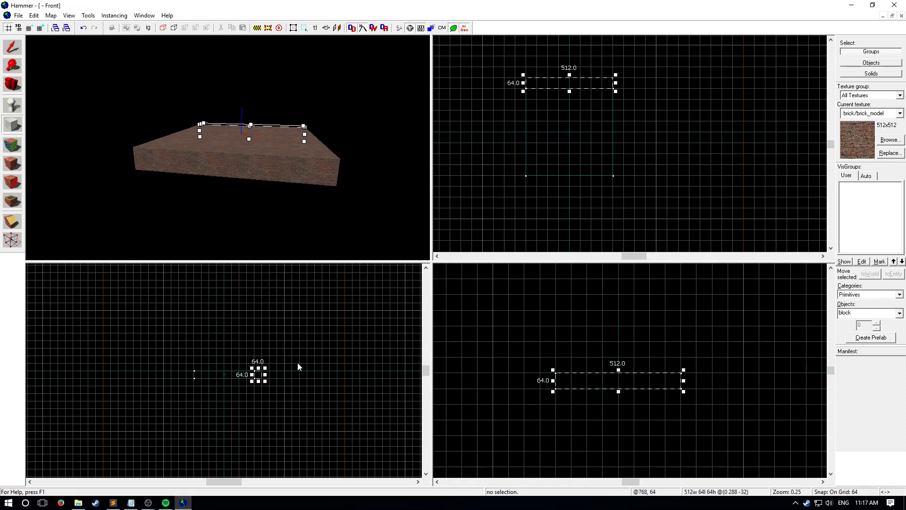
{"action": "left_click_drag", "start_coordinate": [613, 379], "coordinate": [619, 296]}
{"action": "key", "text": "Return"}
- Create a wall block 512 units long, 64 thick and about 320 tall along the floor's +X edge
{"action": "key", "text": "z"}
{"action": "key", "text": "d"}
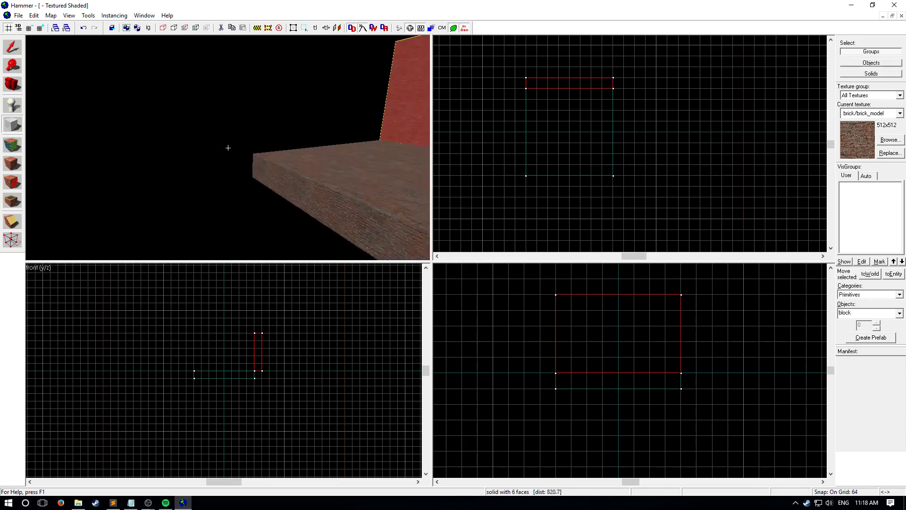
{"action": "key", "text": "z"}
{"action": "left_click_drag", "start_coordinate": [615, 92], "coordinate": [627, 181]}
{"action": "left_click_drag", "start_coordinate": [689, 370], "coordinate": [696, 287]}
{"action": "key", "text": "Return"}
- Add a 64-unit-high block along the floor's -X edge and a 640 × 64 × 64 block along its -Y edge
{"action": "left_click_drag", "start_coordinate": [516, 90], "coordinate": [624, 190]}
{"action": "key", "text": "Return"}
{"action": "key", "text": "Return"}
- Select the two low edge blocks together and stretch them up to the tops of the other walls
{"action": "key", "text": "z"}
{"action": "key", "text": "a"}
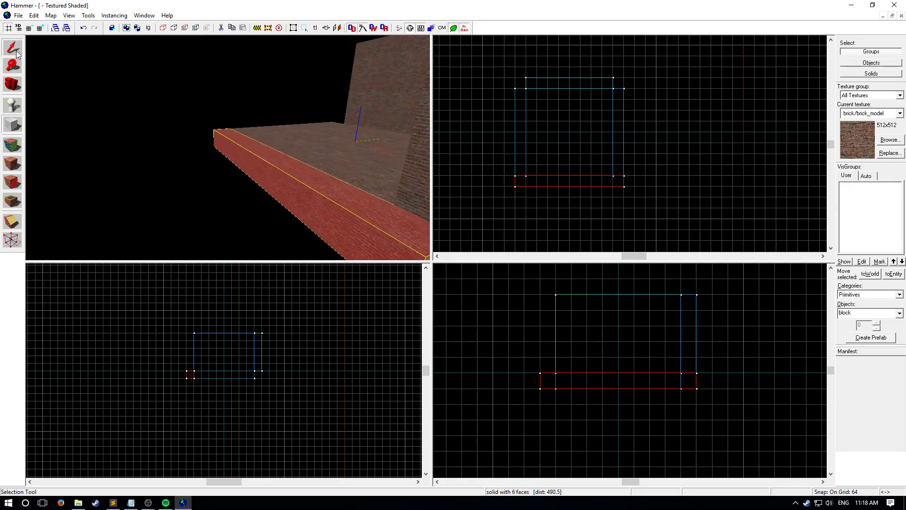
{"action": "left_click", "coordinate": [12, 47]}
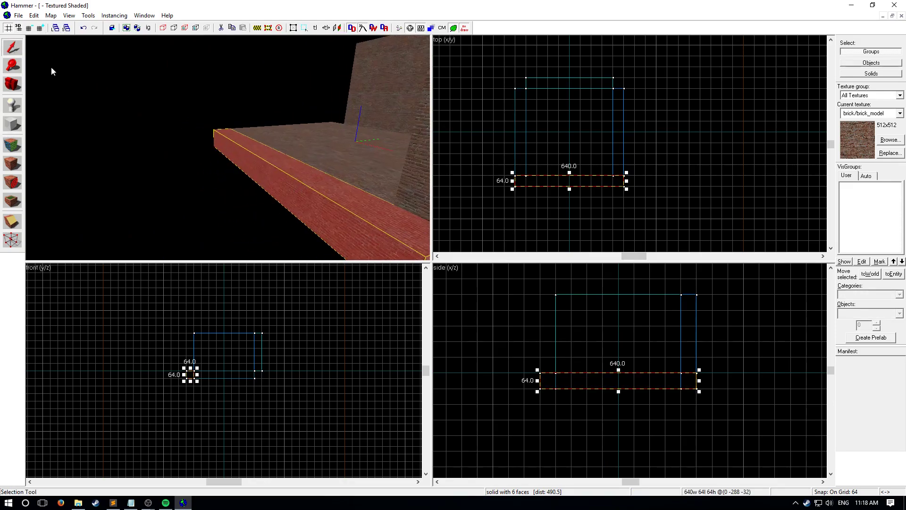
{"action": "left_click", "coordinate": [521, 133], "text": "ctrl"}
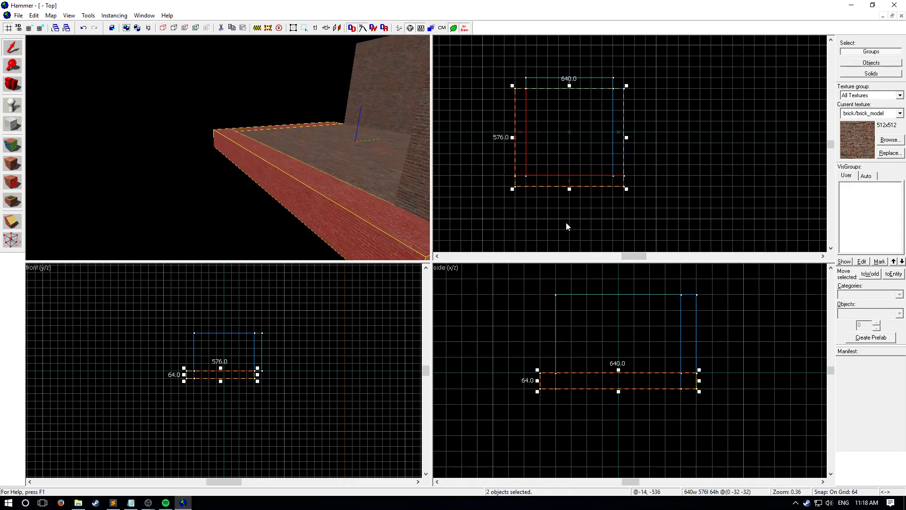
{"action": "left_click_drag", "start_coordinate": [619, 370], "coordinate": [619, 295]}
{"action": "left_click", "coordinate": [739, 301]}
- Examine the four brick walls from above and from inside the room
{"action": "key", "text": "z"}
{"action": "key", "text": "w"}
{"action": "key", "text": "s"}
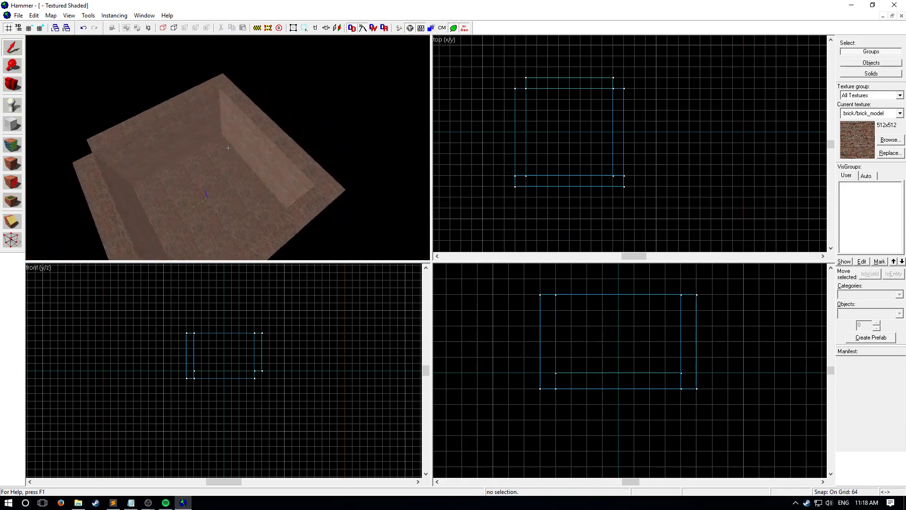
{"action": "key", "text": "w"}
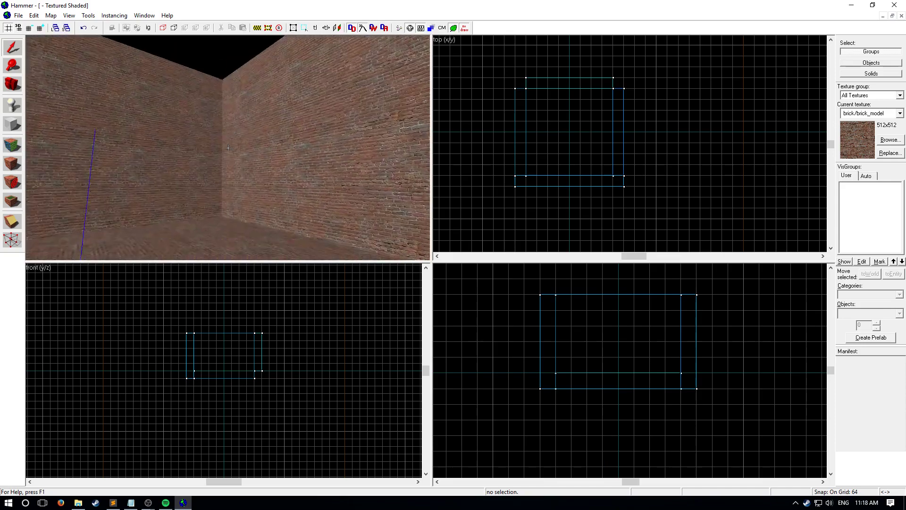
{"action": "key", "text": "s"}
{"action": "key", "text": "w"}
{"action": "key", "text": "z"}
- Create a 512 × 512 × 64 ceiling block over the floor area, resting at the tops of the walls
{"action": "left_click", "coordinate": [236, 157]}
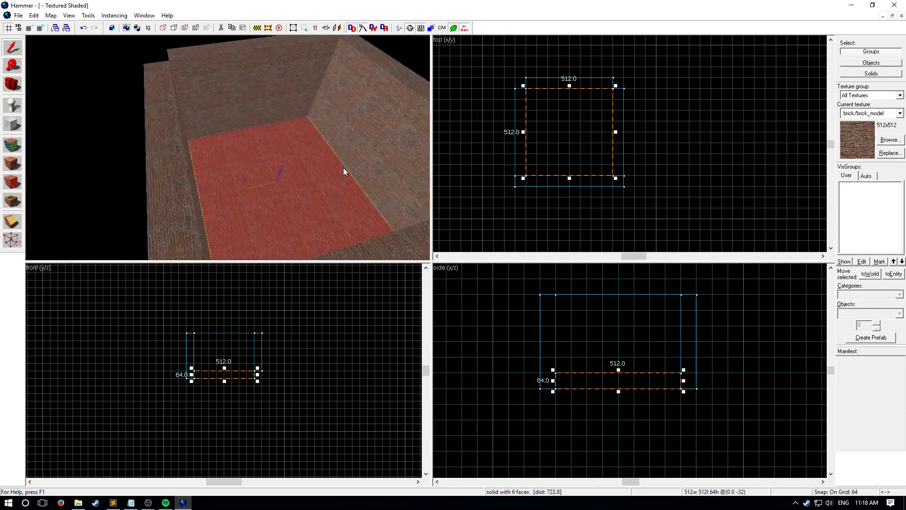
{"action": "key", "text": "shift+b"}
{"action": "left_click_drag", "start_coordinate": [518, 96], "coordinate": [606, 178]}
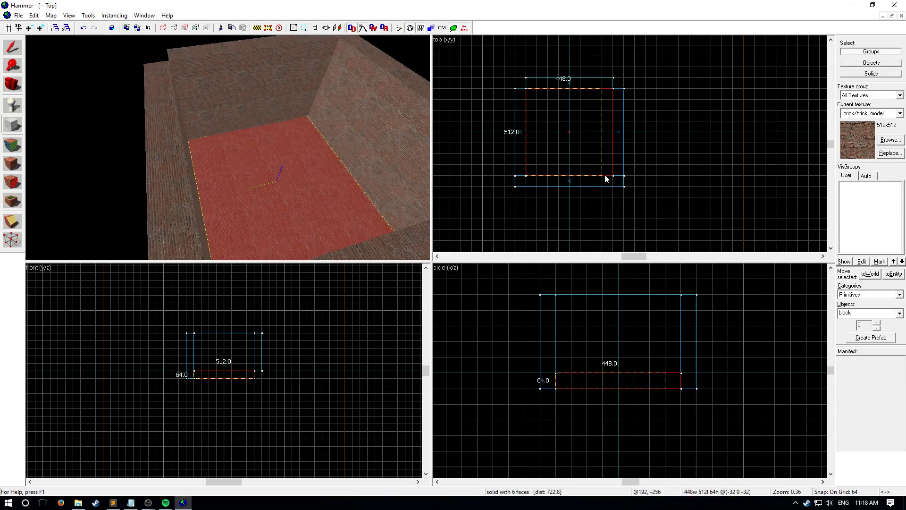
{"action": "left_click_drag", "start_coordinate": [608, 379], "coordinate": [606, 291]}
{"action": "key", "text": "Return"}
{"action": "key", "text": "shift+s"}
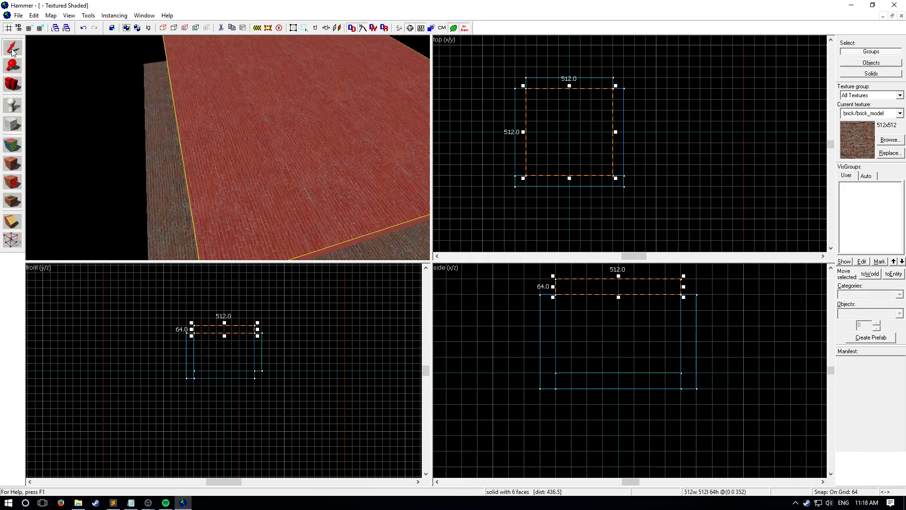
{"action": "left_click_drag", "start_coordinate": [769, 180], "coordinate": [756, 178]}
- Place an info_player_start entity on the floor at the centre of the room and clear the selection
{"action": "key", "text": "z"}
{"action": "key", "text": "w"}
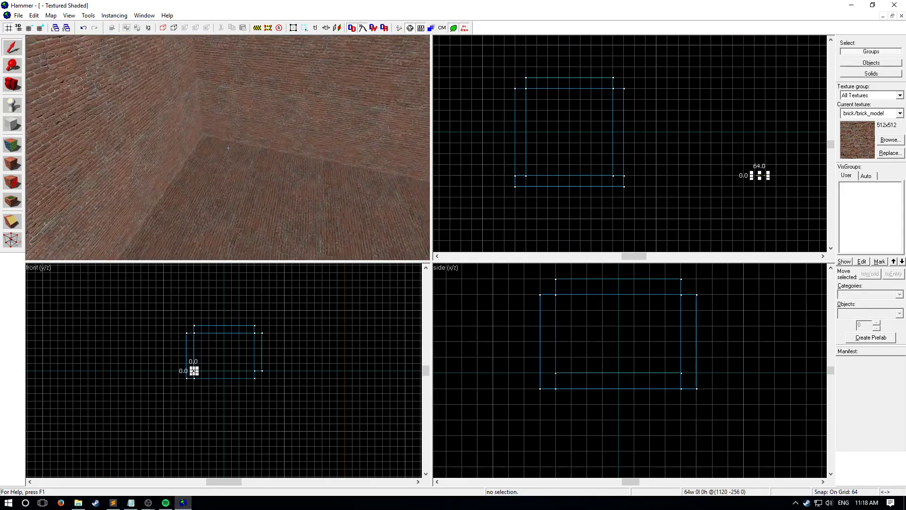
{"action": "key", "text": "z"}
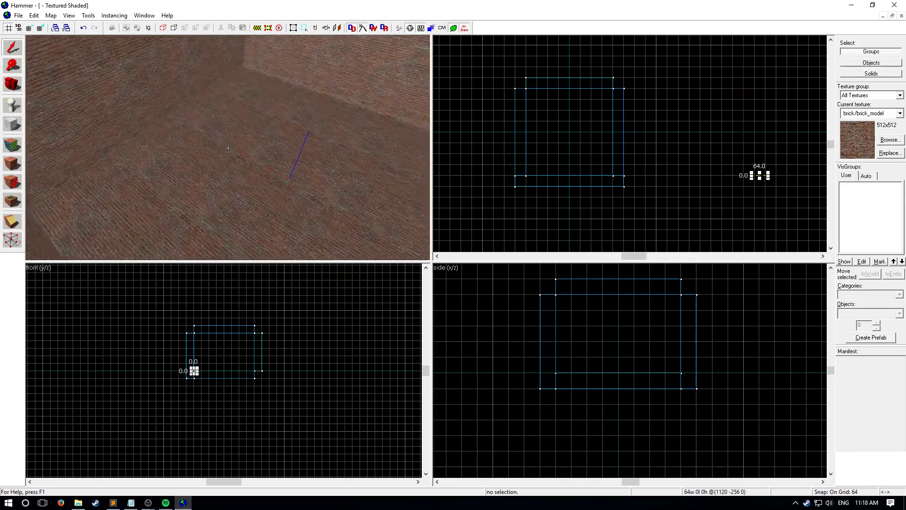
{"action": "left_click", "coordinate": [13, 106]}
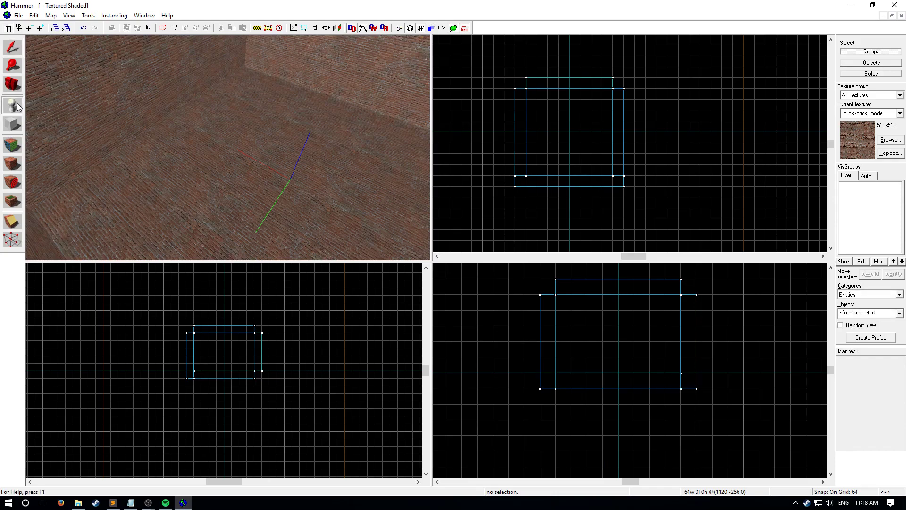
{"action": "left_click", "coordinate": [292, 184]}
{"action": "left_click", "coordinate": [13, 47]}
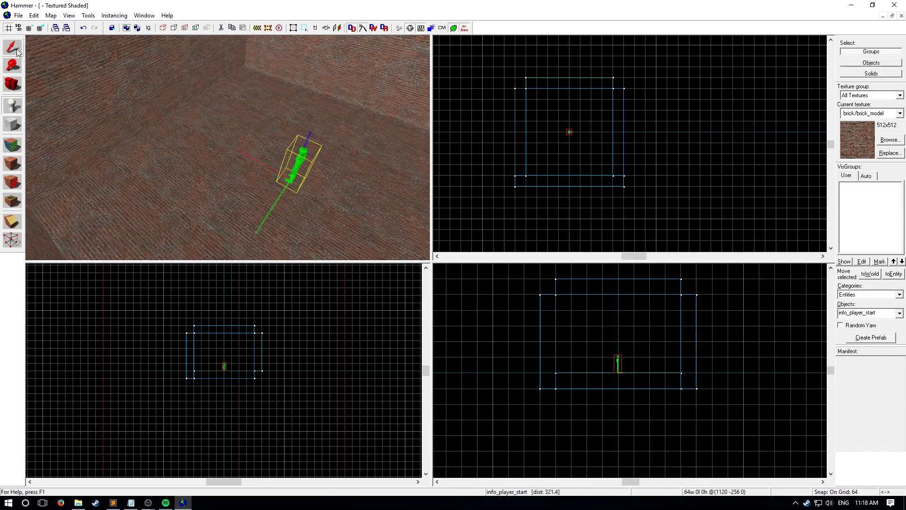
{"action": "left_click", "coordinate": [673, 186]}
{"action": "key", "text": "Escape"}
- Start saving the map and create and open a new folder named tutorials inside the maps folder
{"action": "key", "text": "ctrl+s"}
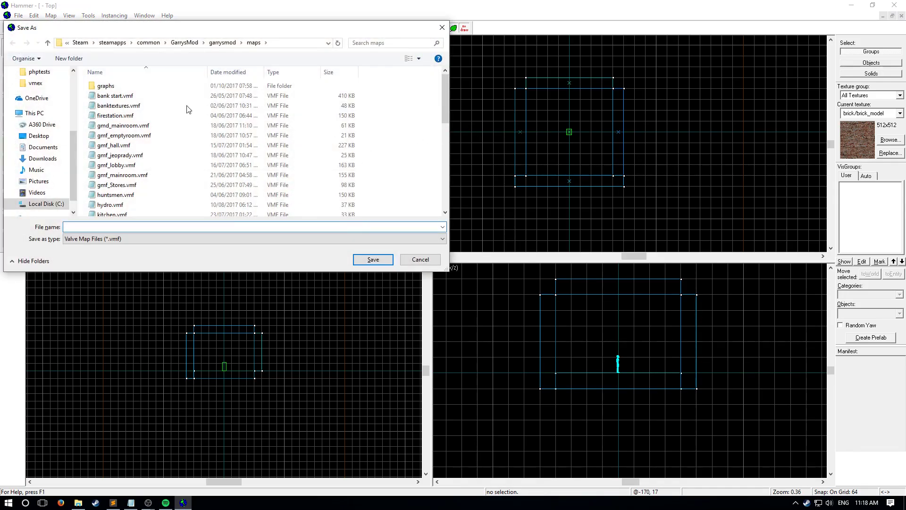
{"action": "left_click", "coordinate": [75, 59]}
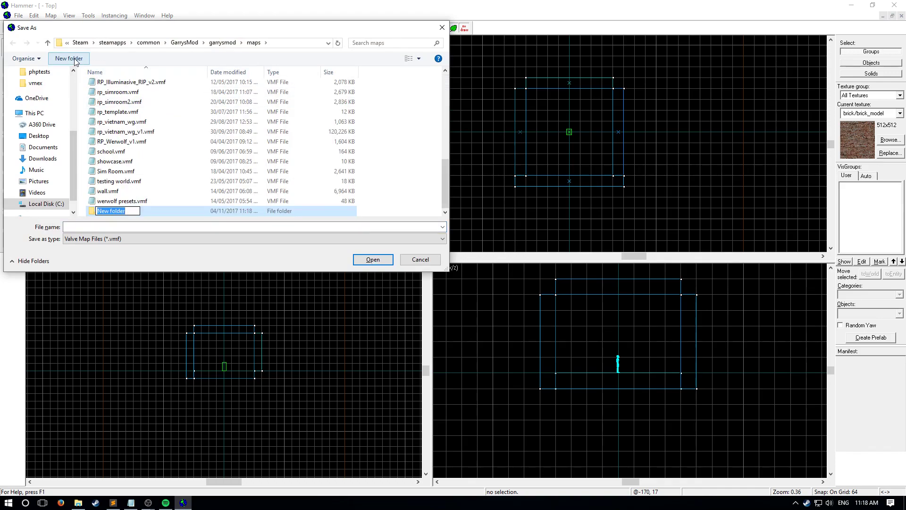
{"action": "type", "text": "tutorials"}
{"action": "key", "text": "Return"}
{"action": "key", "text": "Return"}
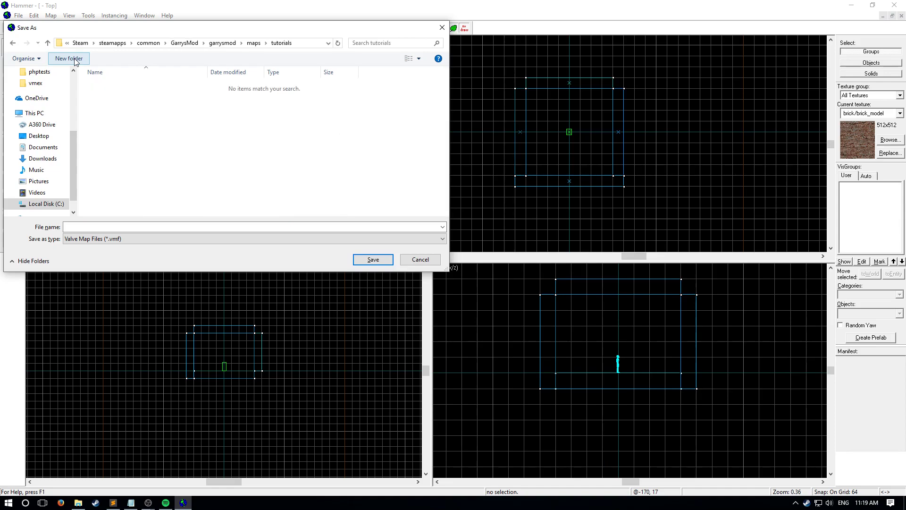
- Save the map in the tutorials folder as tutorial_1
{"action": "left_click", "coordinate": [86, 227]}
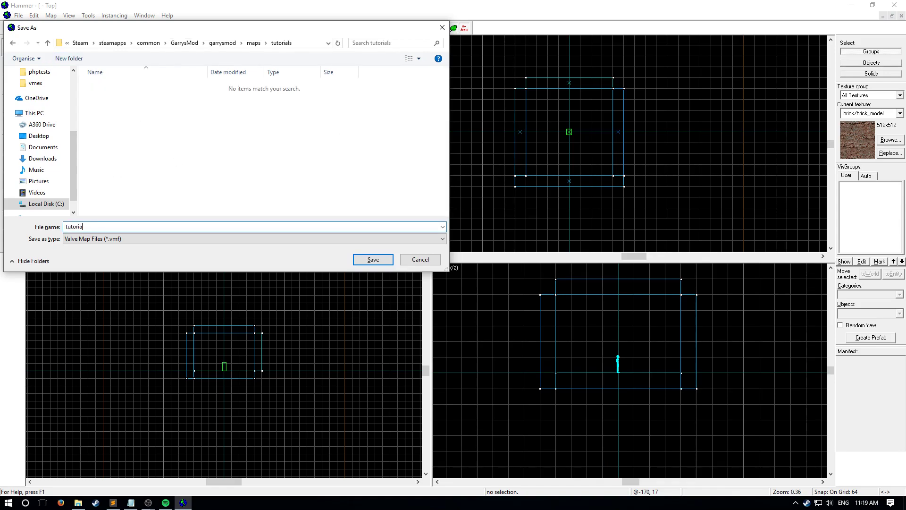
{"action": "type", "text": "tutorial_1"}
{"action": "key", "text": "Return"}
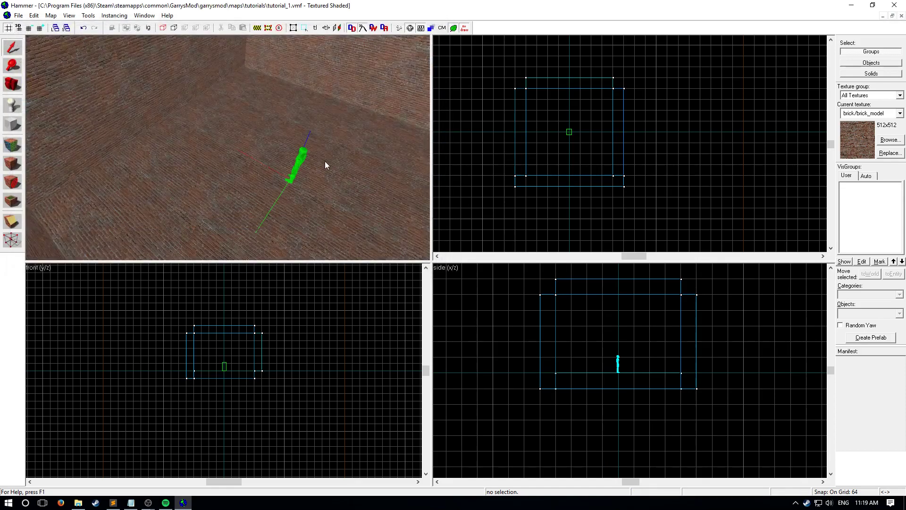
- Open the Run Map settings and switch them from advanced to normal mode
{"action": "key", "text": "F9"}
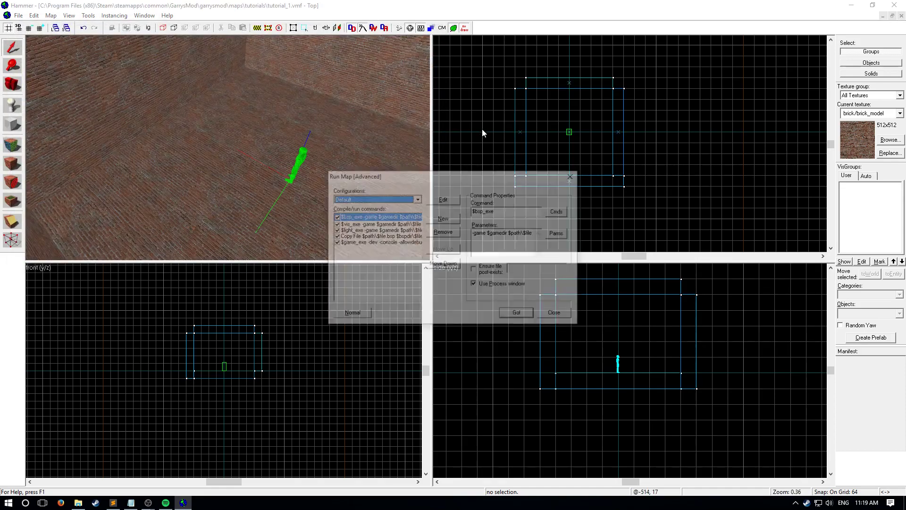
{"action": "left_click", "coordinate": [361, 316]}
{"action": "left_click_drag", "start_coordinate": [424, 161], "coordinate": [425, 151]}
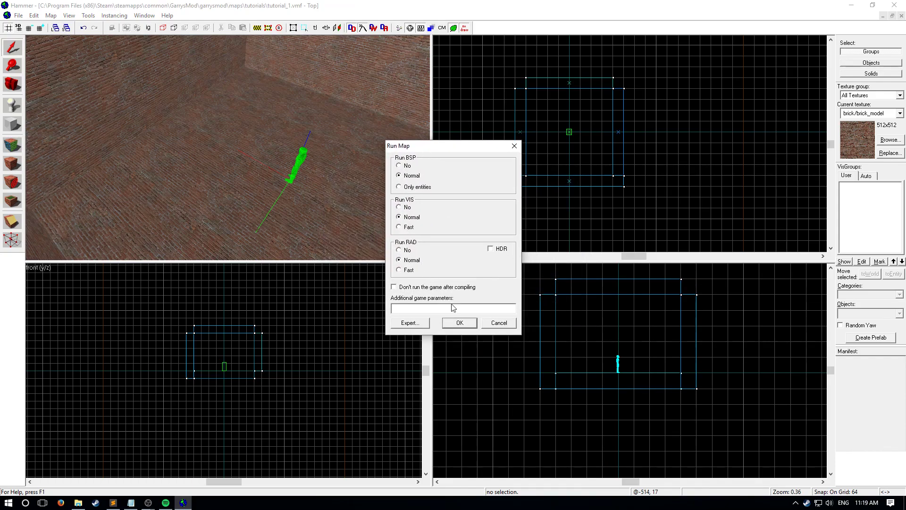
- Compile and run the map with the normal BSP, VIS and RAD settings, and switch weapons in the game to the crowbar
{"action": "left_click", "coordinate": [460, 323]}
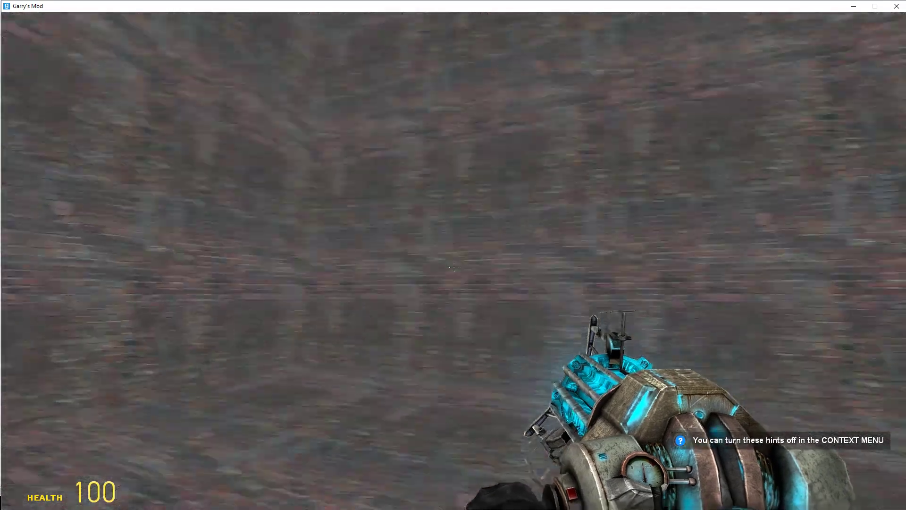
{"action": "key", "text": "5"}
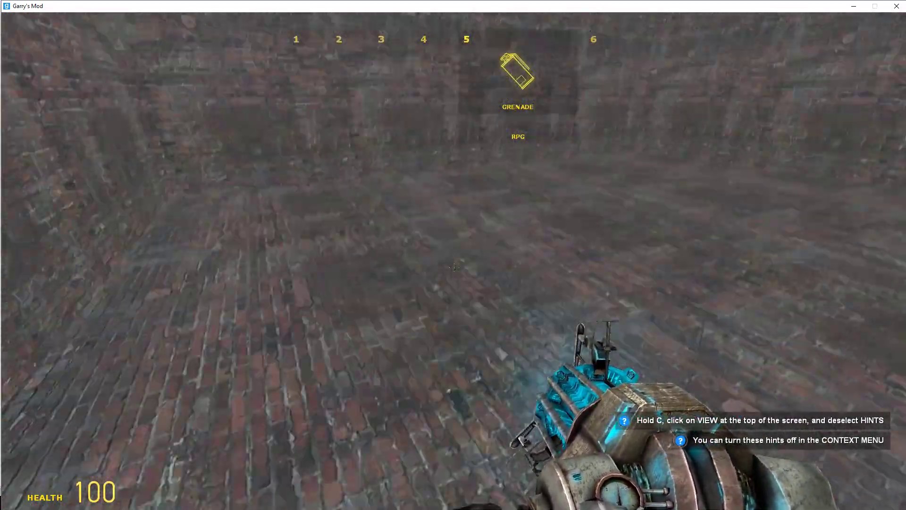
{"action": "key", "text": "q"}
{"action": "scroll", "coordinate": [455, 268], "scroll_direction": "up", "scroll_amount": 1}
{"action": "left_click", "coordinate": [455, 267]}
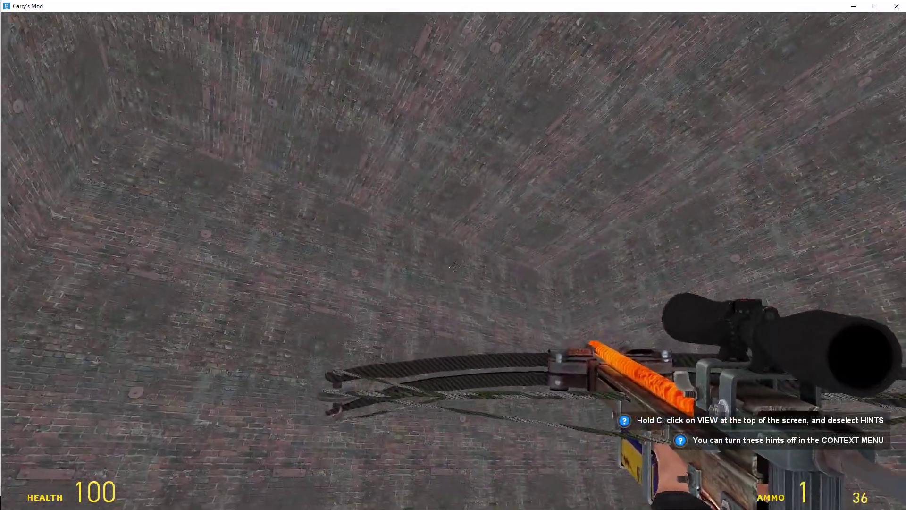
{"action": "key", "text": "1"}
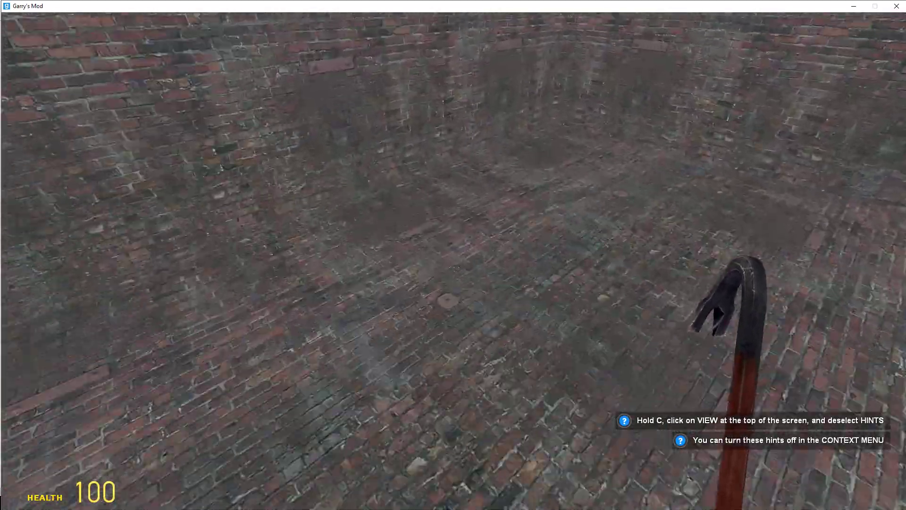
- Spawn a furniture prop from the Construction Props list and undo it
{"action": "key", "text": "q"}
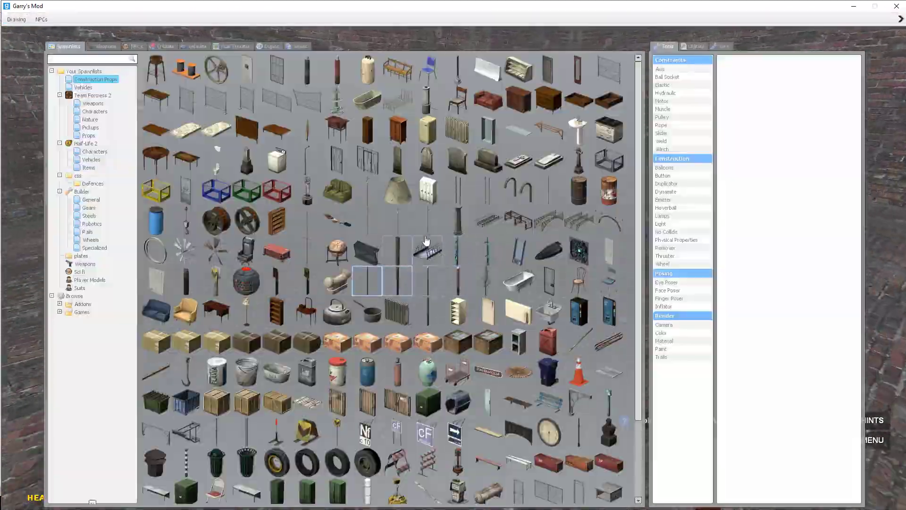
{"action": "left_click", "coordinate": [345, 138]}
{"action": "key", "text": "z"}
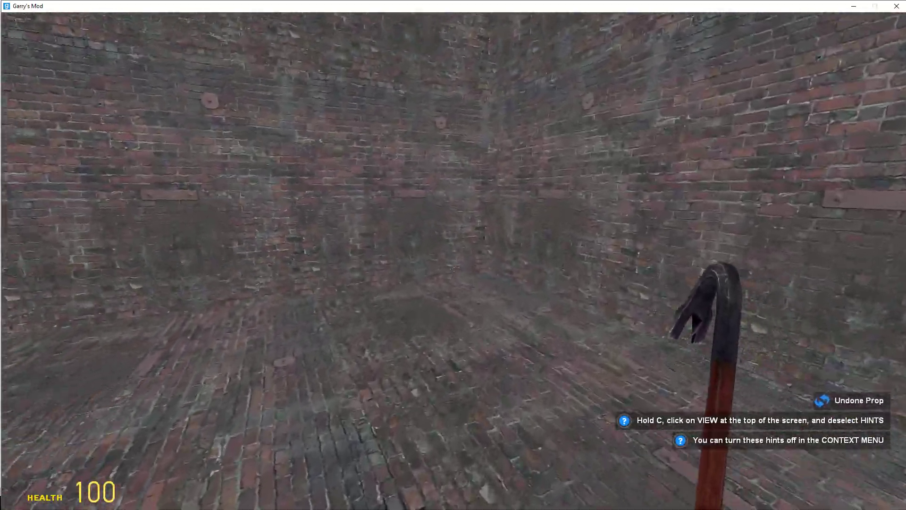
- Enable noclip through the console and fly outside the room to view it from the void
{"action": "key", "text": "grave"}
{"action": "type", "text": "noclip"}
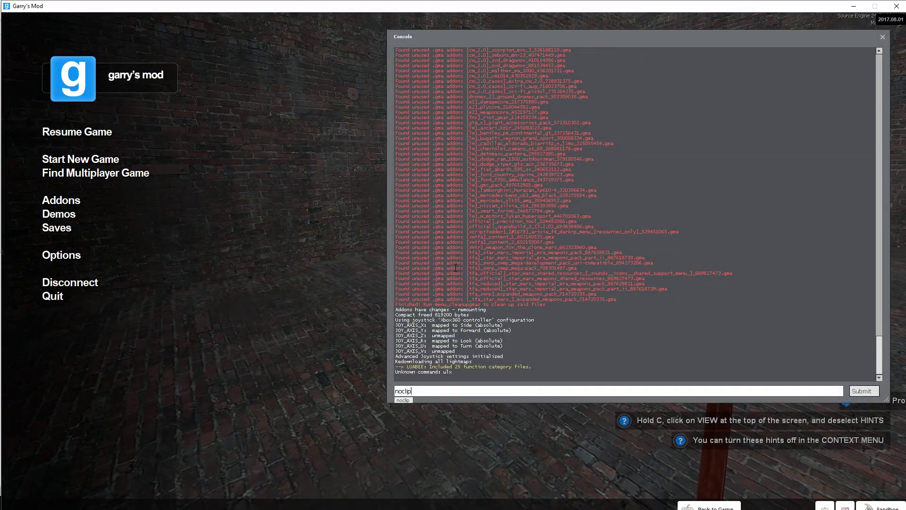
{"action": "key", "text": "Return"}
{"action": "key", "text": "grave"}
{"action": "key", "text": "s"}
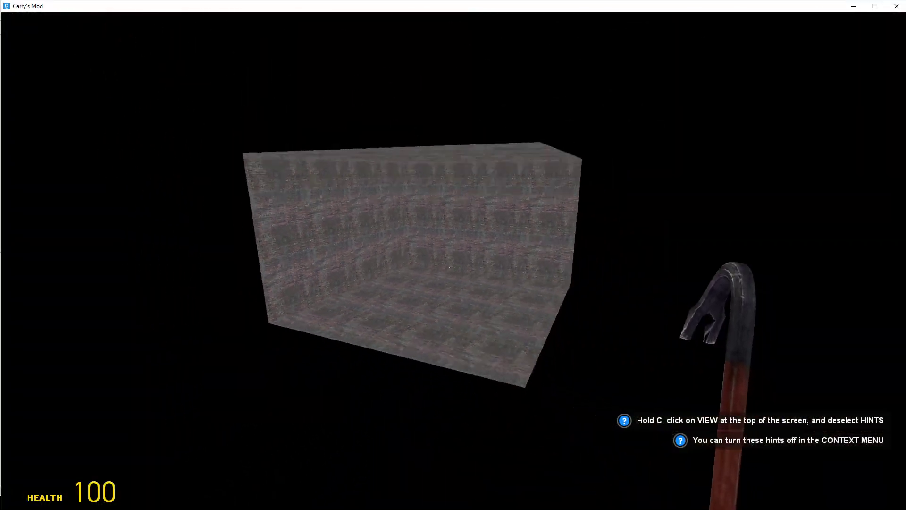
{"action": "key", "text": "d"}
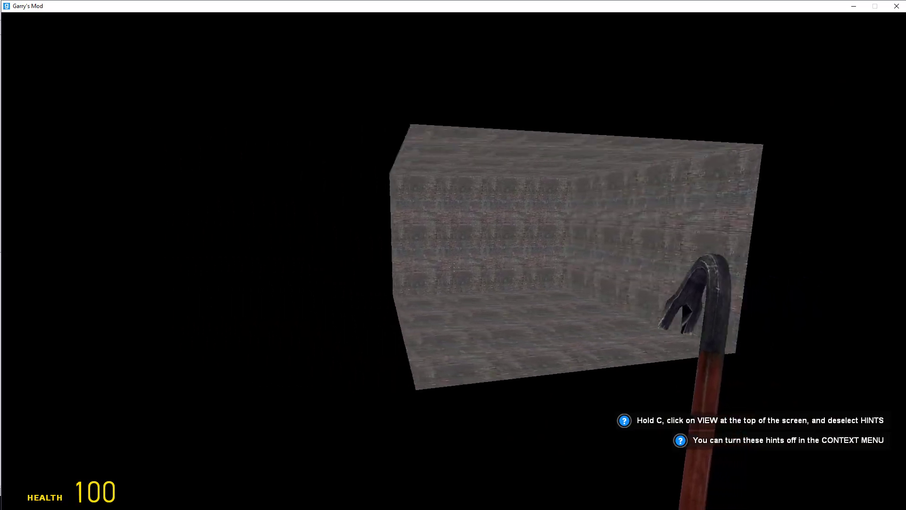
- Fly back into the room and run noclip in the console again to turn it off
{"action": "key", "text": "w"}
{"action": "key", "text": "grave"}
{"action": "type", "text": "nocli"}
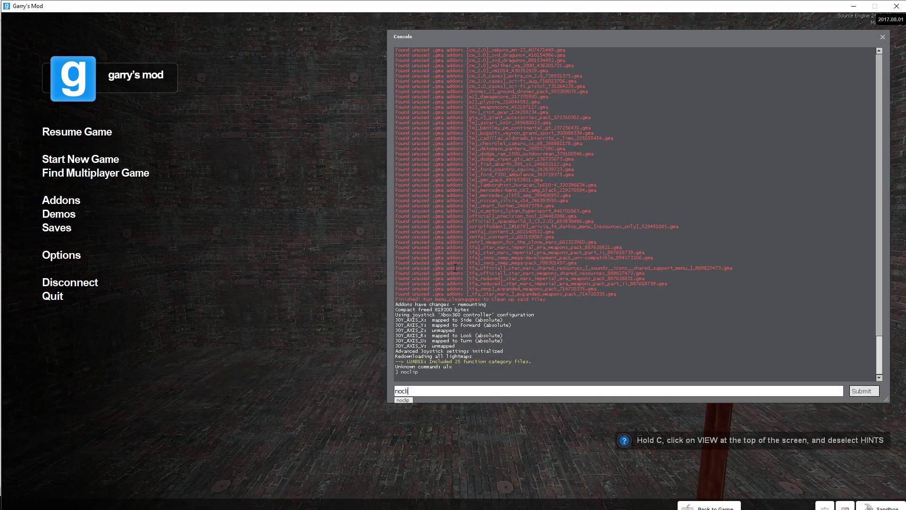
{"action": "type", "text": "p"}
{"action": "key", "text": "Return"}
{"action": "key", "text": "grave"}
{"action": "key", "text": "grave"}
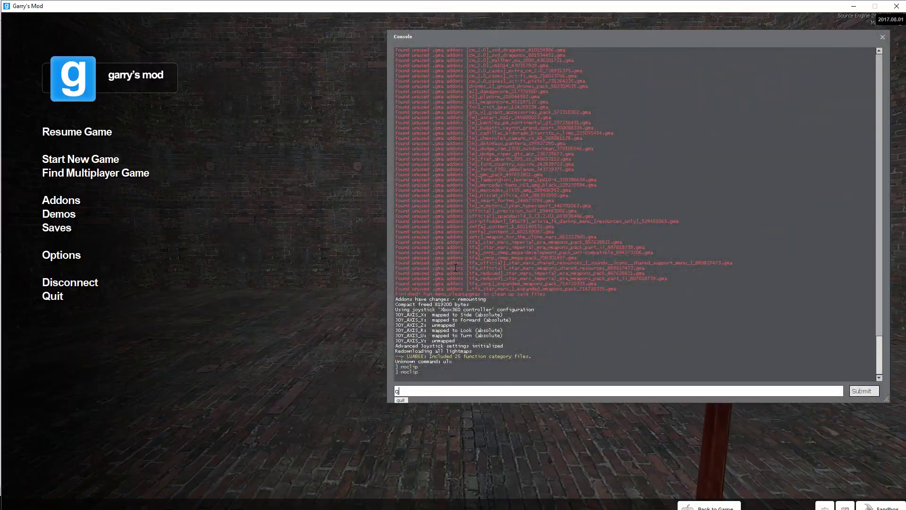
- Quit the game with the console command quit and close the compile log in Hammer
{"action": "type", "text": "quit"}
{"action": "key", "text": "Return"}
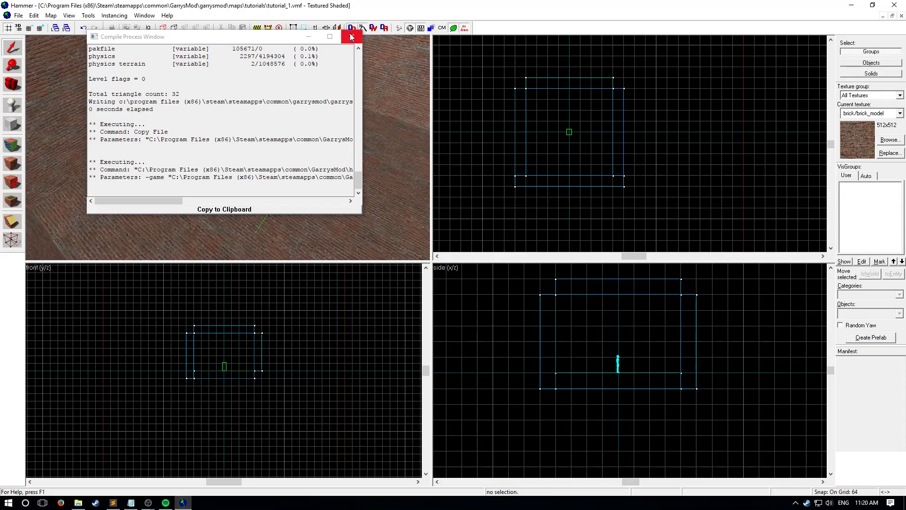
{"action": "left_click", "coordinate": [352, 37]}
- Start texture face editing and select the four inner wall faces and the ceiling face of the room
{"action": "left_click", "coordinate": [328, 144]}
{"action": "scroll", "coordinate": [259, 115], "scroll_direction": "down", "scroll_amount": 5}
{"action": "left_click", "coordinate": [666, 181]}
{"action": "key", "text": "z"}
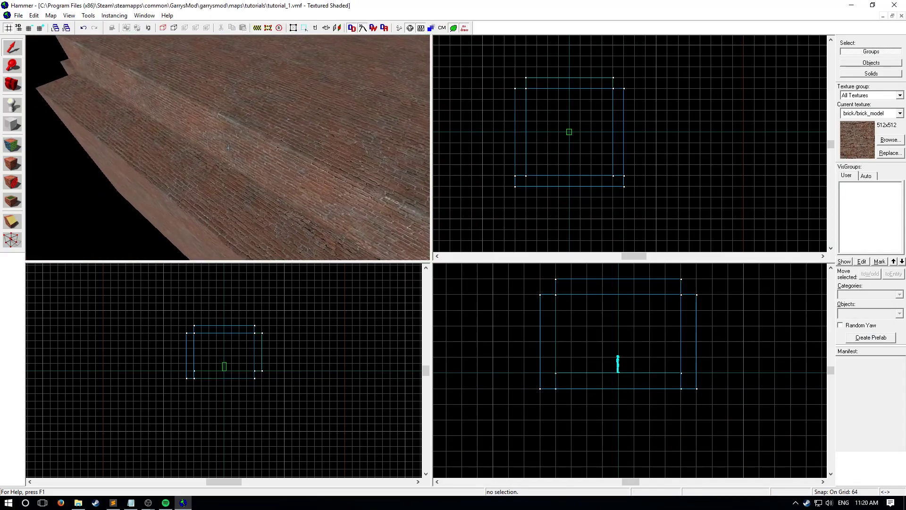
{"action": "key", "text": "w"}
{"action": "key", "text": "z"}
{"action": "scroll", "coordinate": [226, 153], "scroll_direction": "up", "scroll_amount": 4}
{"action": "scroll", "coordinate": [54, 149], "scroll_direction": "down", "scroll_amount": 4}
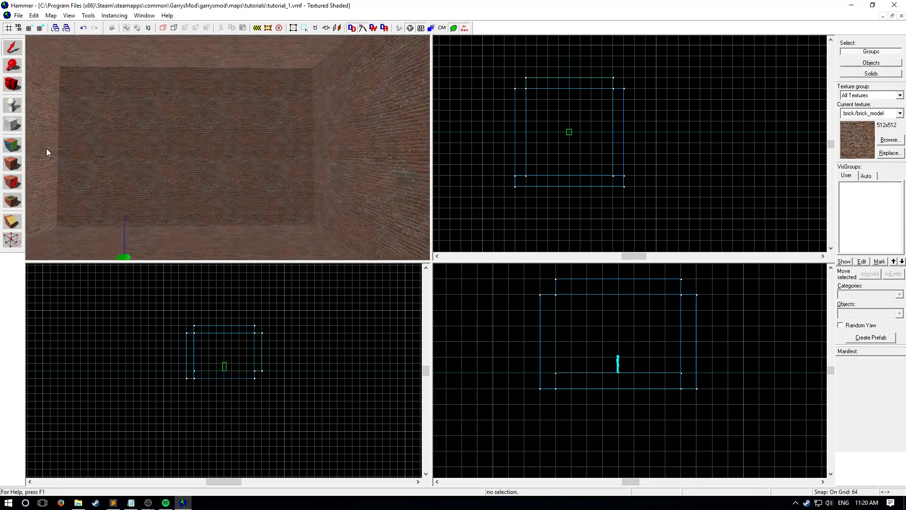
{"action": "left_click", "coordinate": [12, 145]}
{"action": "left_click", "coordinate": [285, 153]}
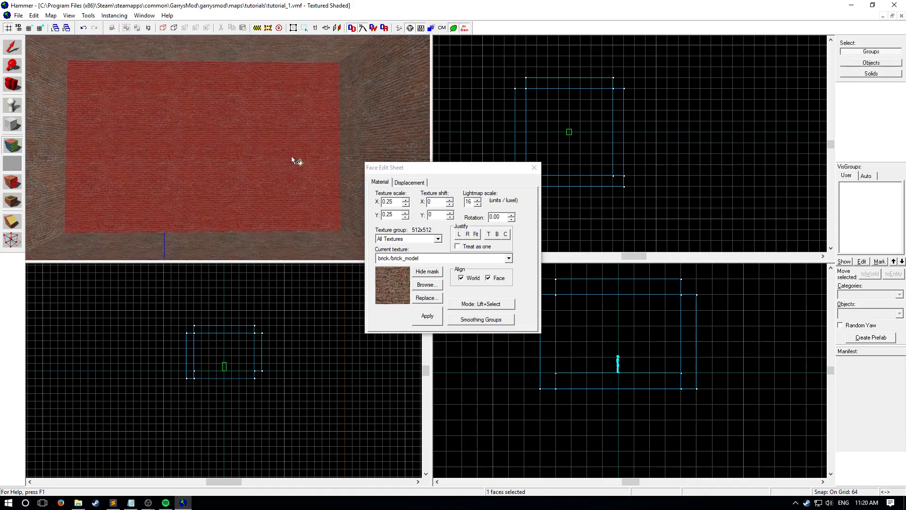
{"action": "key", "text": "z"}
{"action": "key", "text": "z"}
{"action": "key", "text": "z"}
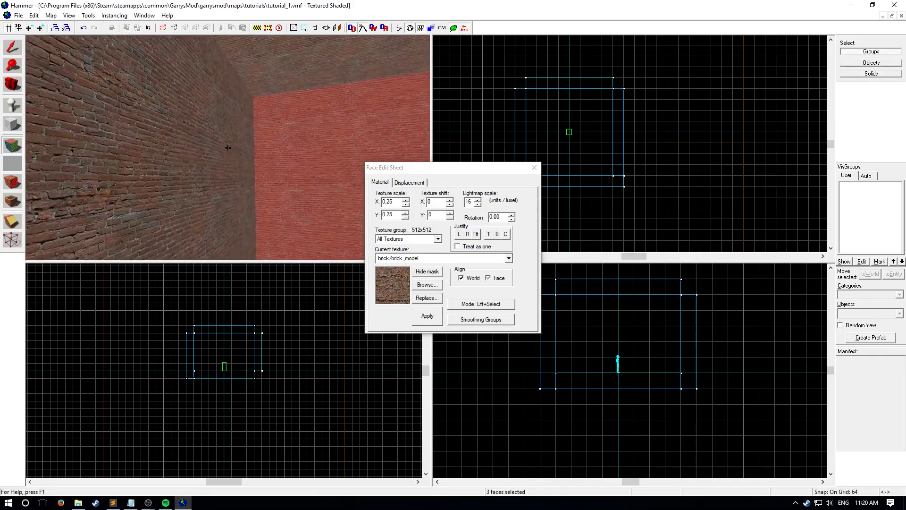
{"action": "key", "text": "z"}
{"action": "left_click", "coordinate": [284, 149], "text": "ctrl"}
- Examine the room's walls and ceiling in the 3D view to check which faces are selected
{"action": "key", "text": "z"}
{"action": "key", "text": "z"}
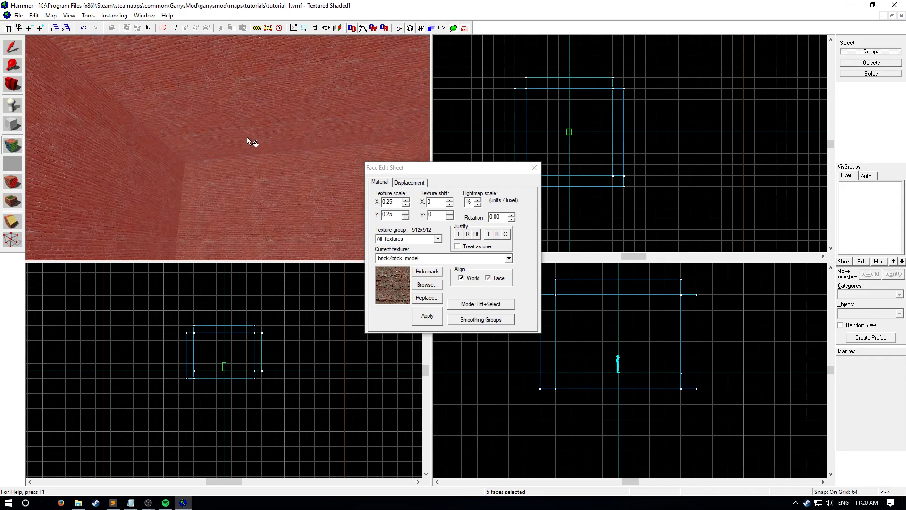
{"action": "key", "text": "z"}
{"action": "key", "text": "z"}
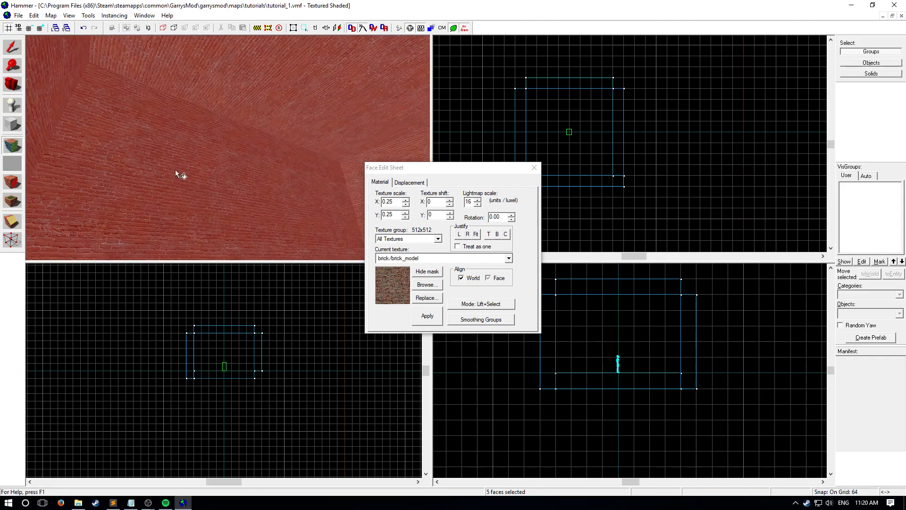
{"action": "key", "text": "z"}
{"action": "key", "text": "s"}
{"action": "key", "text": "w"}
{"action": "key", "text": "w"}
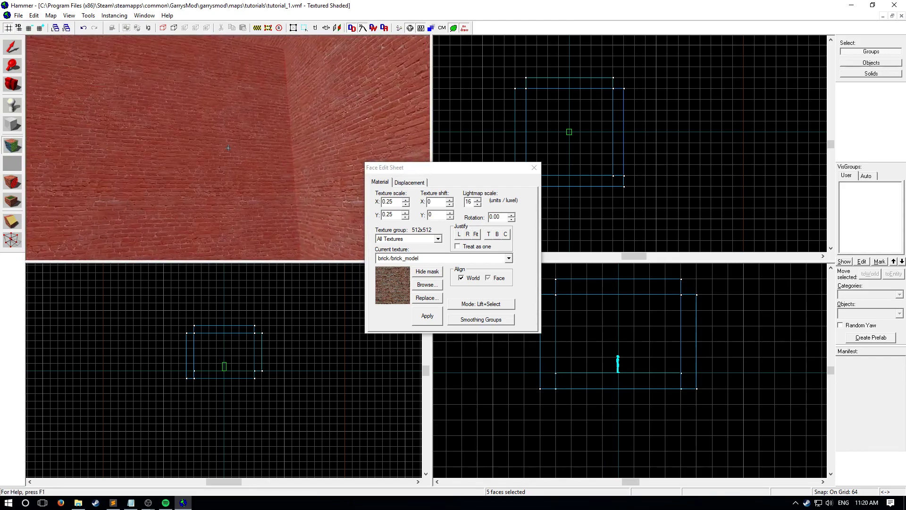
{"action": "key", "text": "s"}
{"action": "key", "text": "w"}
{"action": "key", "text": "s"}
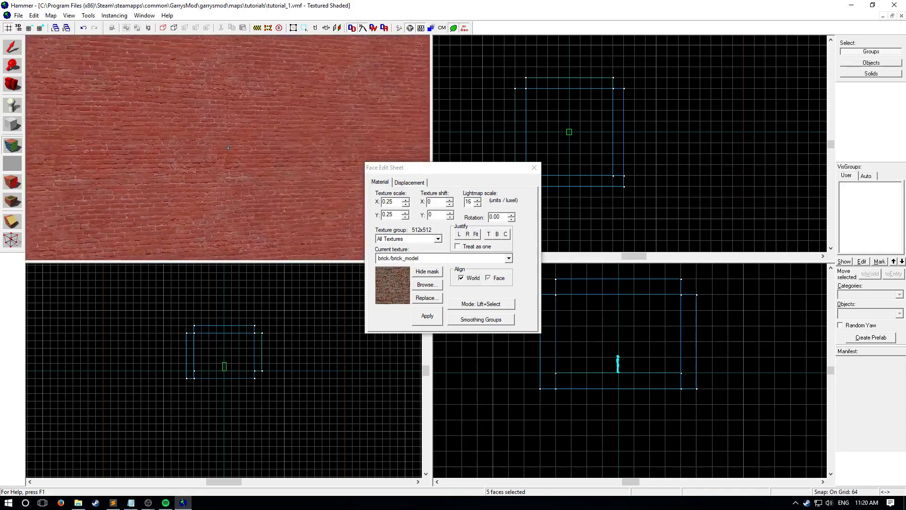
{"action": "key", "text": "z"}
- Browse the textures with the filter skybox and choose tools/toolsskybox as the current texture
{"action": "left_click", "coordinate": [426, 284]}
{"action": "scroll", "coordinate": [423, 287], "scroll_direction": "down", "scroll_amount": 15}
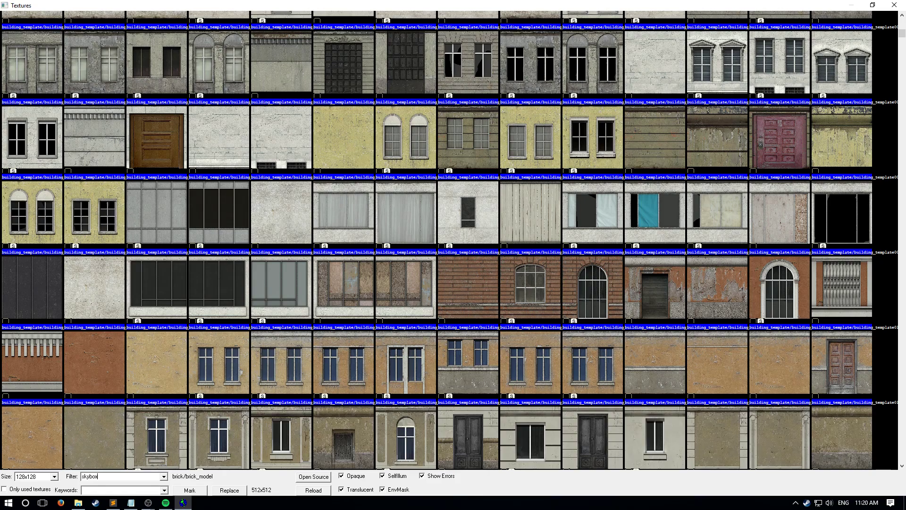
{"action": "scroll", "coordinate": [610, 311], "scroll_direction": "down", "scroll_amount": 10}
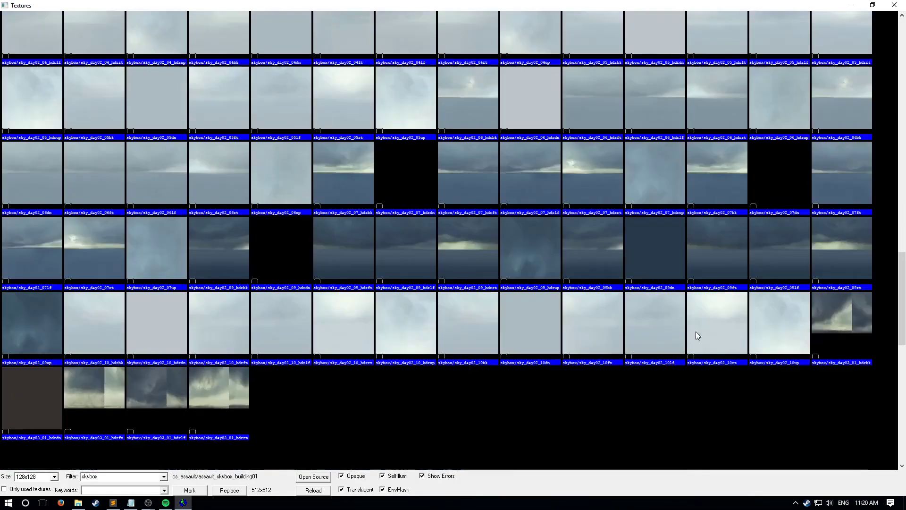
{"action": "scroll", "coordinate": [692, 346], "scroll_direction": "down", "scroll_amount": 3}
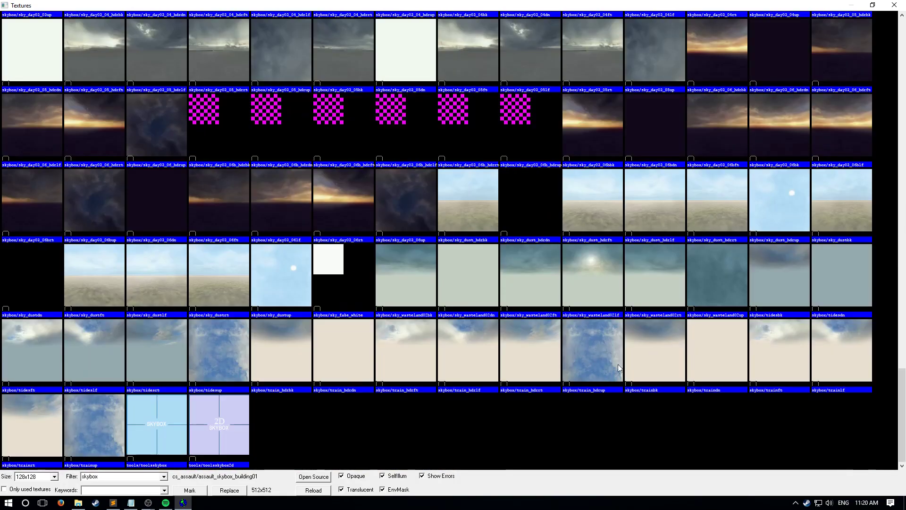
{"action": "left_click", "coordinate": [153, 436]}
{"action": "left_click", "coordinate": [427, 319]}
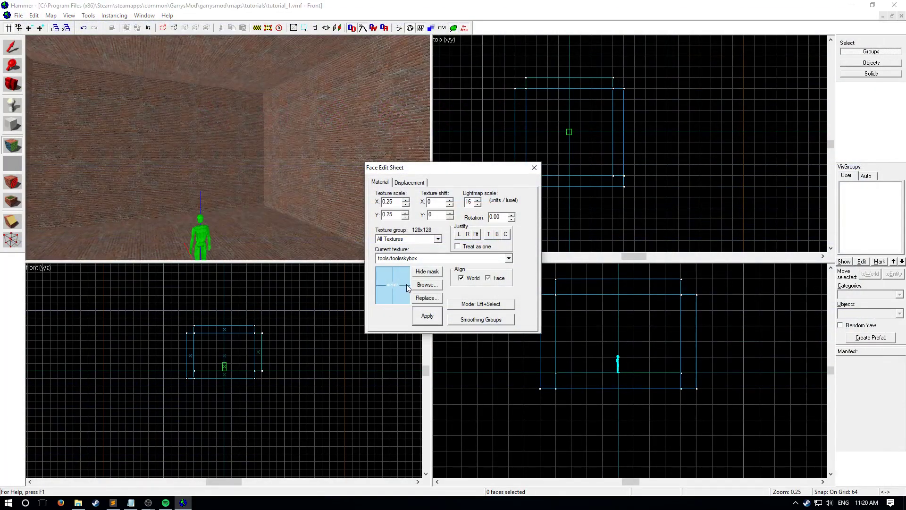
- Reselect the four inner wall faces and the ceiling face, leaving out the floor
{"action": "left_click", "coordinate": [191, 146]}
{"action": "left_click", "coordinate": [333, 162], "text": "ctrl"}
{"action": "key", "text": "z"}
{"action": "key", "text": "z"}
{"action": "left_click", "coordinate": [243, 145], "text": "ctrl"}
{"action": "left_click", "coordinate": [337, 73], "text": "ctrl"}
{"action": "key", "text": "z"}
{"action": "key", "text": "z"}
{"action": "left_click", "coordinate": [262, 149], "text": "ctrl"}
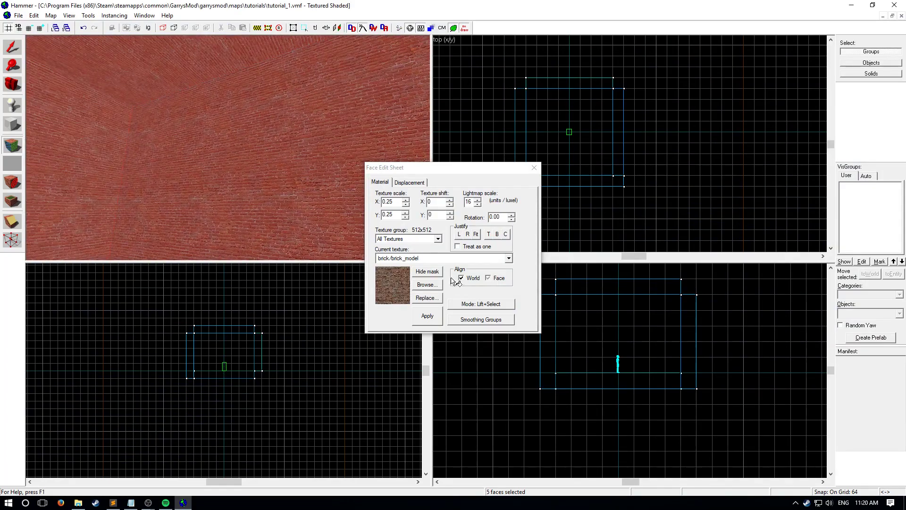
- Apply the tools/toolsskybox texture to the selected wall and ceiling faces and close the face editor
{"action": "left_click", "coordinate": [509, 259]}
{"action": "left_click", "coordinate": [426, 312]}
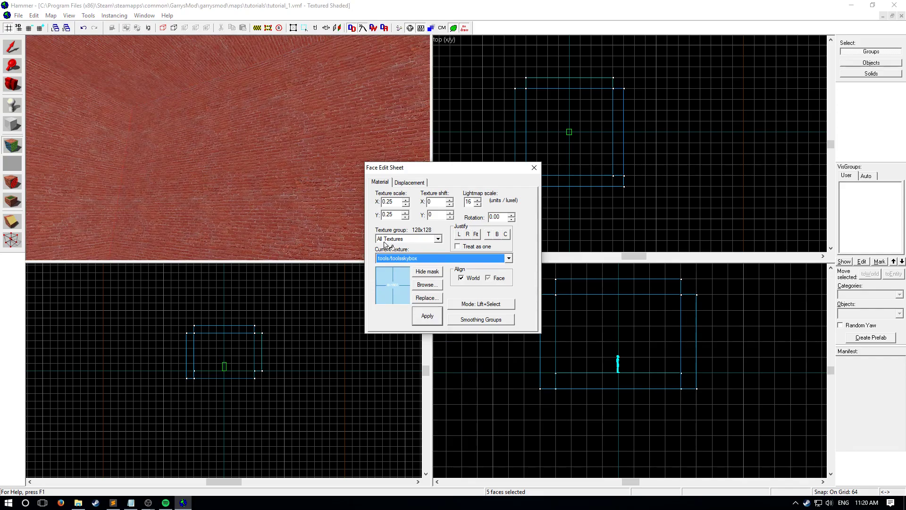
{"action": "key", "text": "z"}
{"action": "key", "text": "z"}
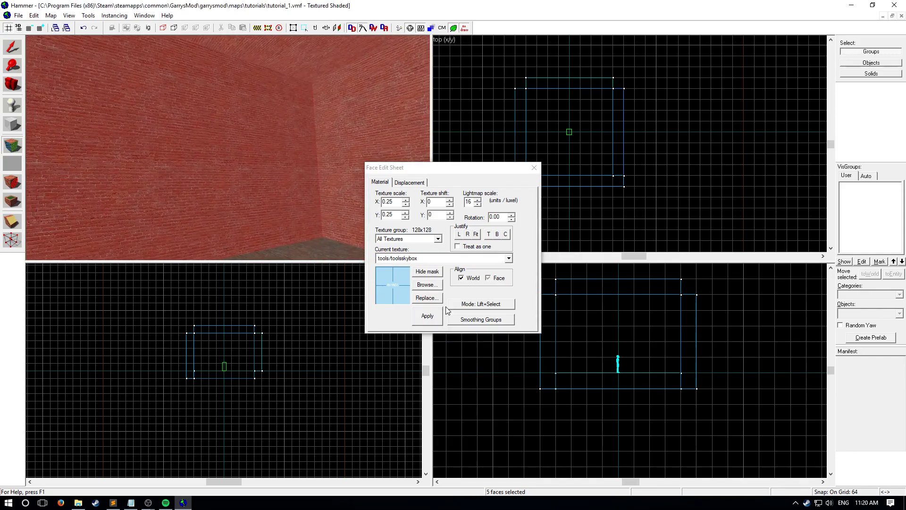
{"action": "left_click", "coordinate": [429, 319]}
{"action": "left_click", "coordinate": [534, 167]}
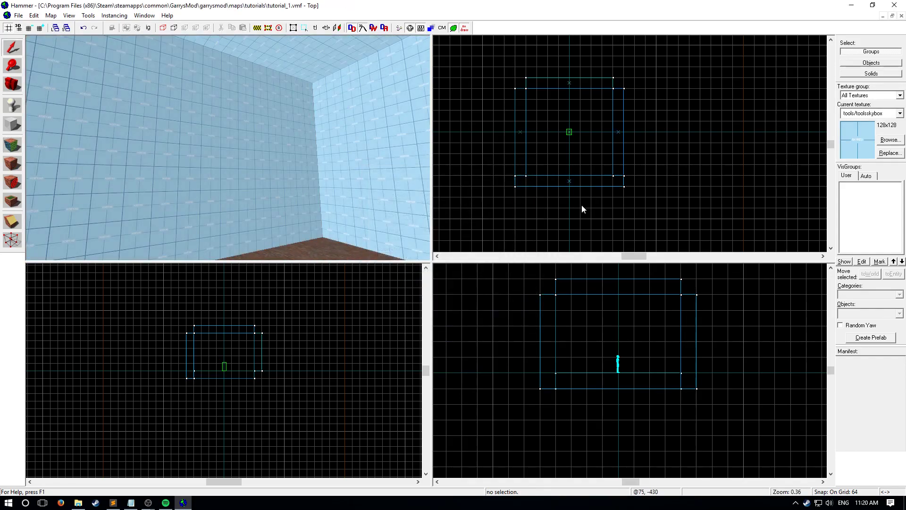
- Compile the skybox-textured map again and run it in Garry's Mod
{"action": "key", "text": "z"}
{"action": "key", "text": "z"}
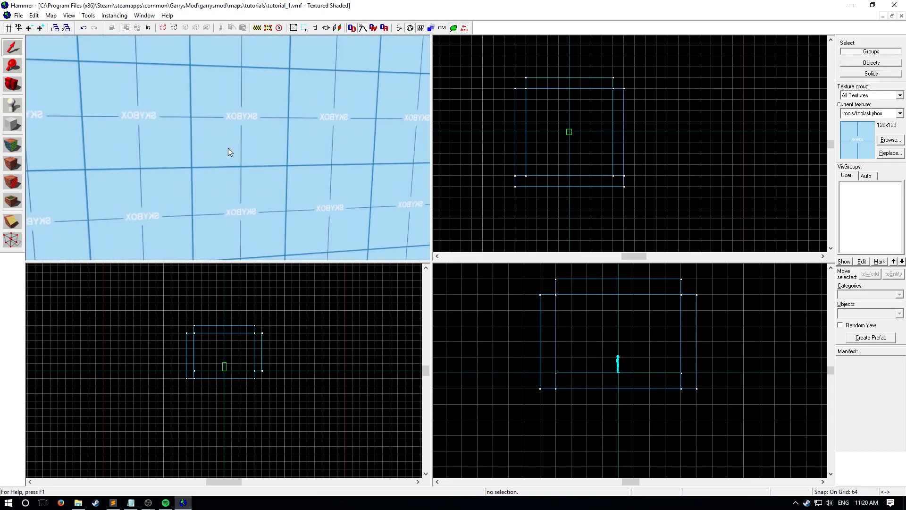
{"action": "key", "text": "z"}
{"action": "key", "text": "z"}
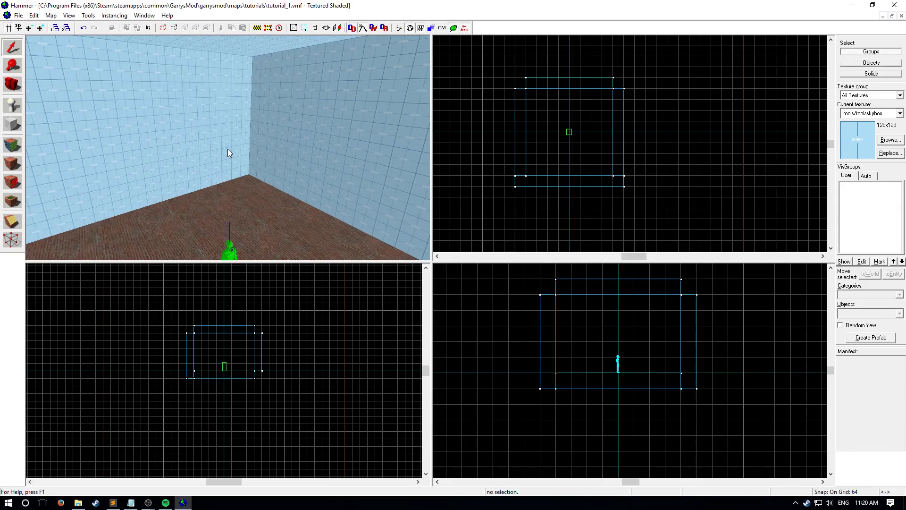
{"action": "key", "text": "F9"}
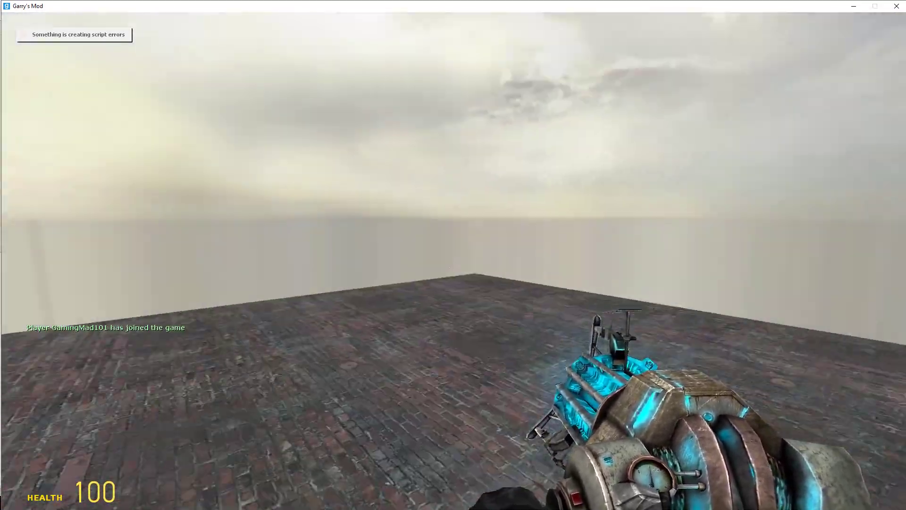
{"action": "key", "text": "3"}
{"action": "key", "text": "grave"}
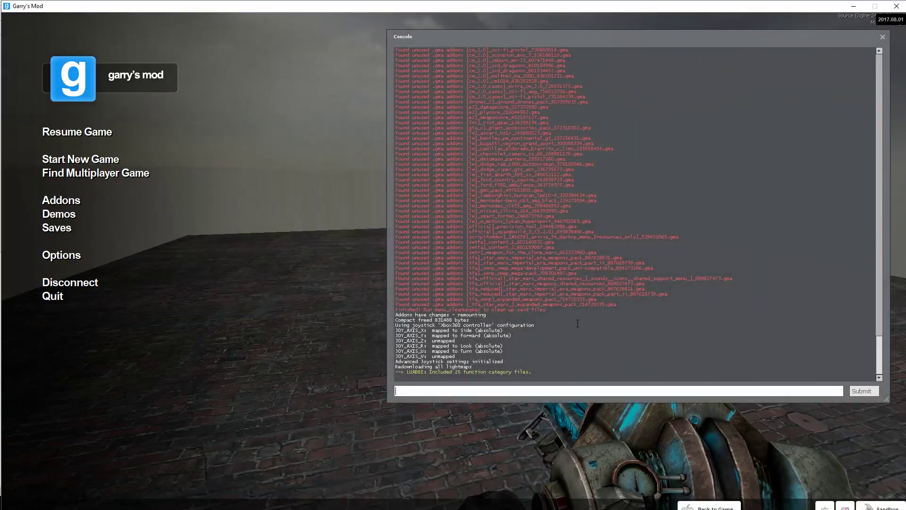
{"action": "key", "text": "grave"}
- Switch to the crowbar and look around the map to examine the sky and the brick floor
{"action": "key", "text": "6"}
{"action": "key", "text": "4"}
{"action": "scroll", "coordinate": [456, 268], "scroll_direction": "up", "scroll_amount": 3}
{"action": "left_click", "coordinate": [456, 268]}
{"action": "scroll", "coordinate": [455, 269], "scroll_direction": "up", "scroll_amount": 2}
{"action": "left_click", "coordinate": [456, 269]}
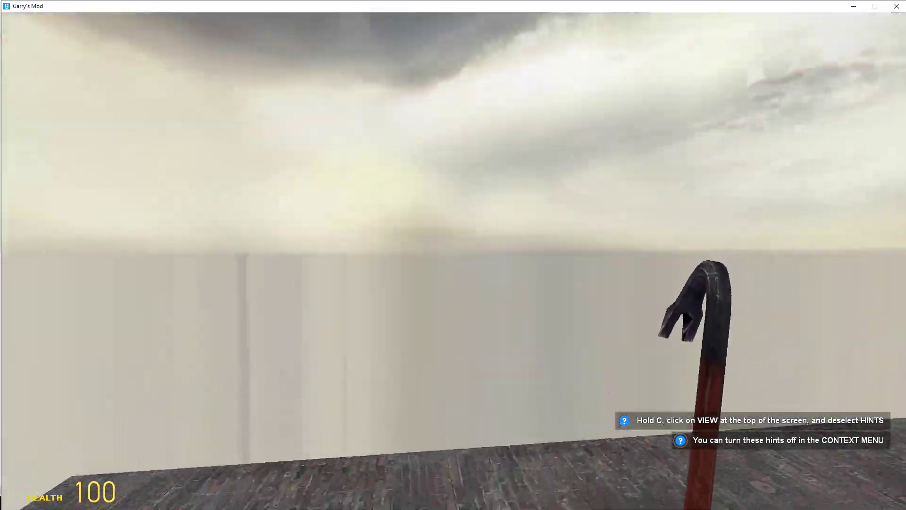
{"action": "left_click", "coordinate": [454, 268]}
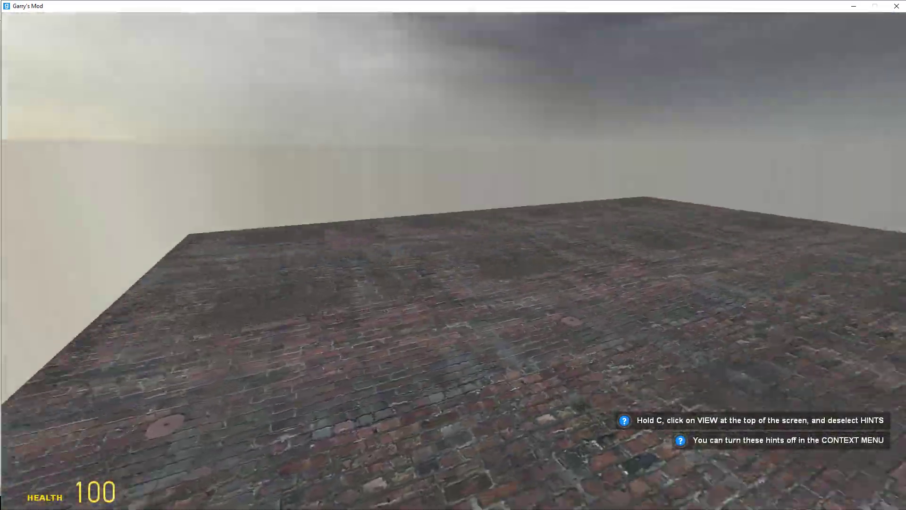
{"action": "left_click", "coordinate": [454, 268]}
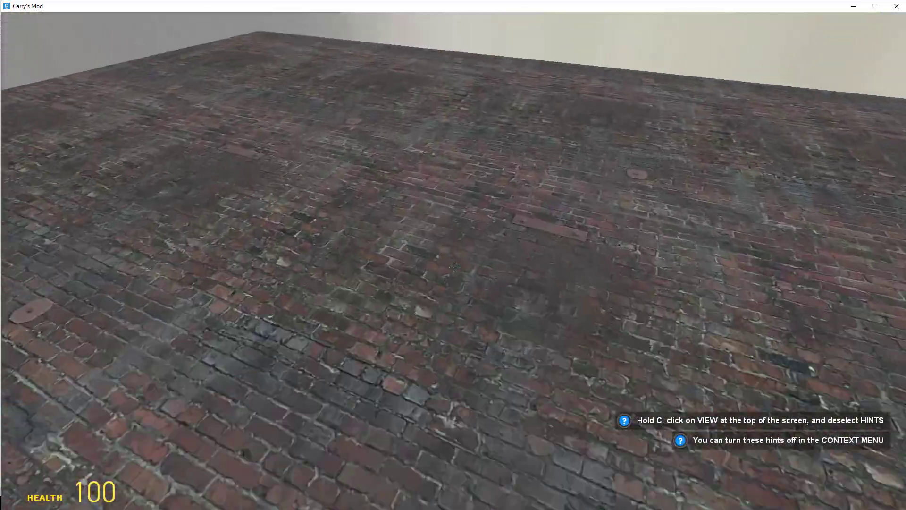
- Exit the game through its console, return to Hammer and close the compile window
{"action": "key", "text": "grave"}
{"action": "type", "text": "quit"}
{"action": "key", "text": "Return"}
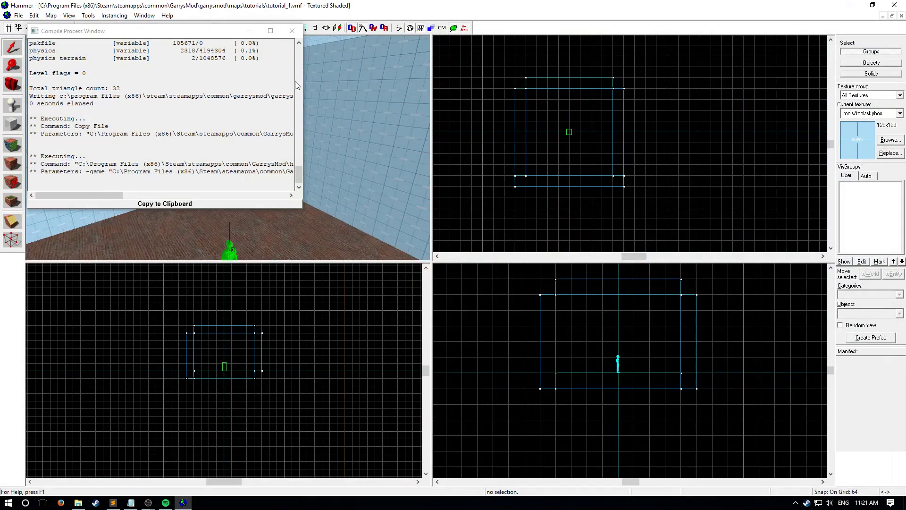
{"action": "left_click", "coordinate": [292, 31]}
{"action": "key", "text": "s"}
{"action": "key", "text": "w"}
- Set the grid snap to 16 units and outline a block about 16 by 80 units near the player start
{"action": "key", "text": "w"}
{"action": "key", "text": "s"}
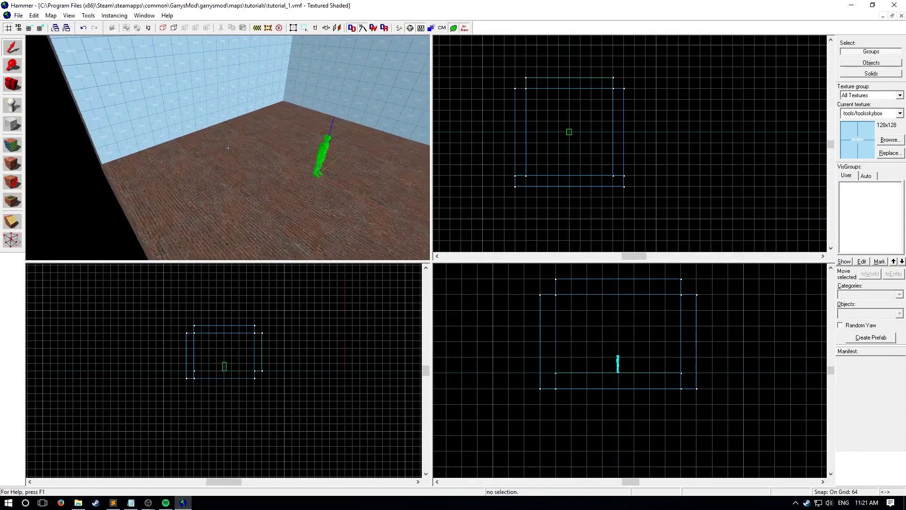
{"action": "key", "text": "w"}
{"action": "key", "text": "z"}
{"action": "key", "text": "shift+b"}
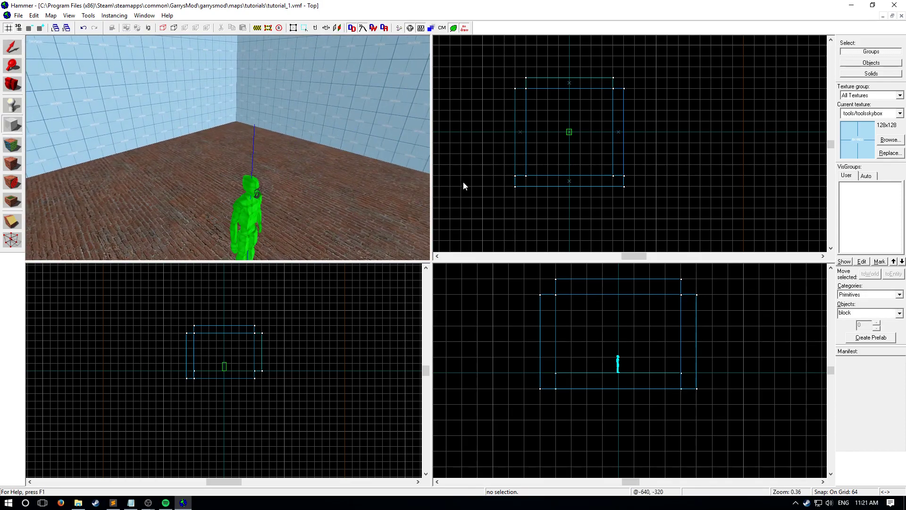
{"action": "scroll", "coordinate": [559, 103], "scroll_direction": "up", "scroll_amount": 6}
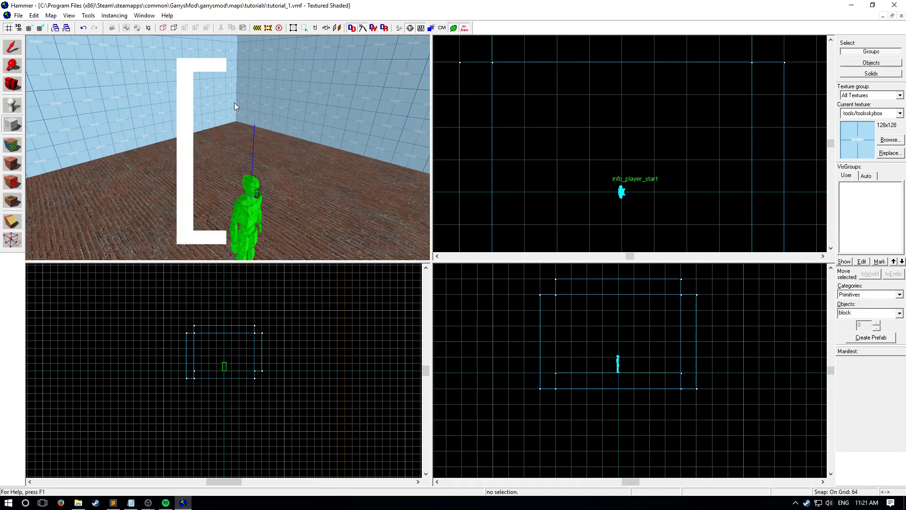
{"action": "key", "text": "bracketleft"}
{"action": "key", "text": "bracketleft"}
{"action": "mouse_move", "coordinate": [704, 88]}
{"action": "left_mouse_down"}
{"action": "mouse_move", "coordinate": [727, 127]}
{"action": "mouse_move", "coordinate": [687, 101]}
{"action": "mouse_move", "coordinate": [692, 108]}
{"action": "left_mouse_up"}
{"action": "key", "text": "bracketleft"}
{"action": "key", "text": "bracketright"}
{"action": "key", "text": "bracketright"}
{"action": "key", "text": "bracketleft"}
{"action": "key", "text": "bracketleft"}
{"action": "key", "text": "bracketright"}
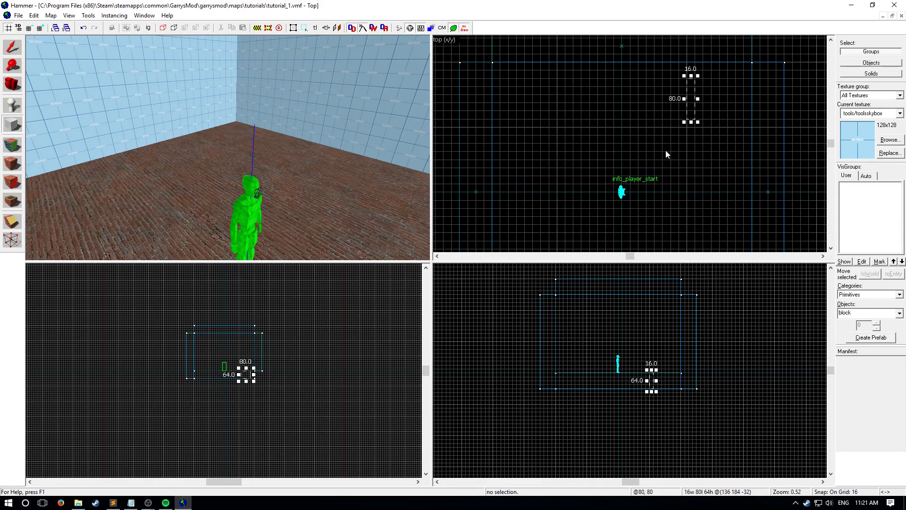
- Raise the block outline to sit on the floor and stretch its height to 128 units beside the player start
{"action": "key", "text": "z"}
{"action": "key", "text": "a"}
{"action": "key", "text": "z"}
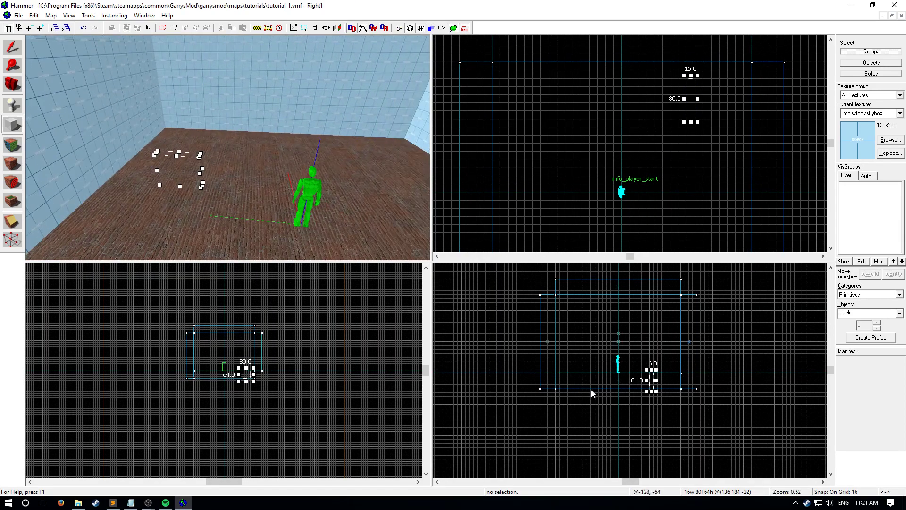
{"action": "left_click_drag", "start_coordinate": [650, 387], "coordinate": [650, 369]}
{"action": "key", "text": "w"}
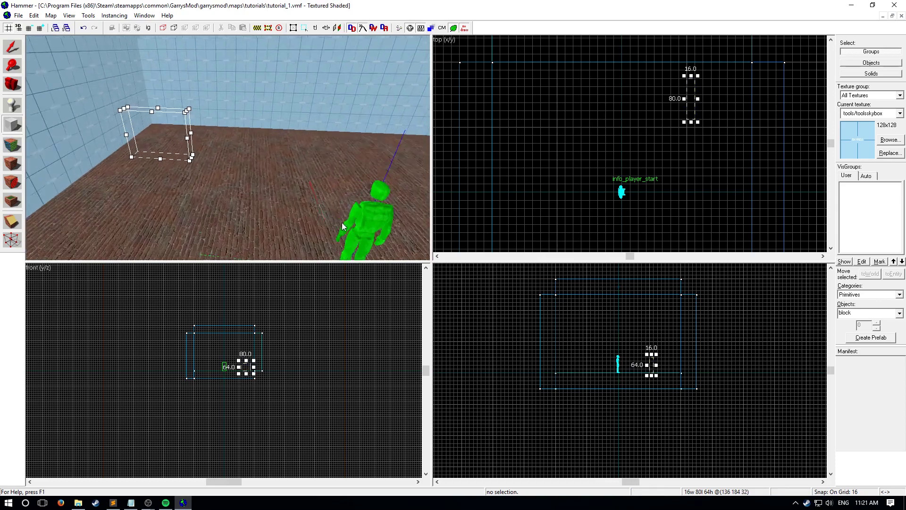
{"action": "key", "text": "a"}
{"action": "key", "text": "w"}
{"action": "scroll", "coordinate": [652, 358], "scroll_direction": "up", "scroll_amount": 1}
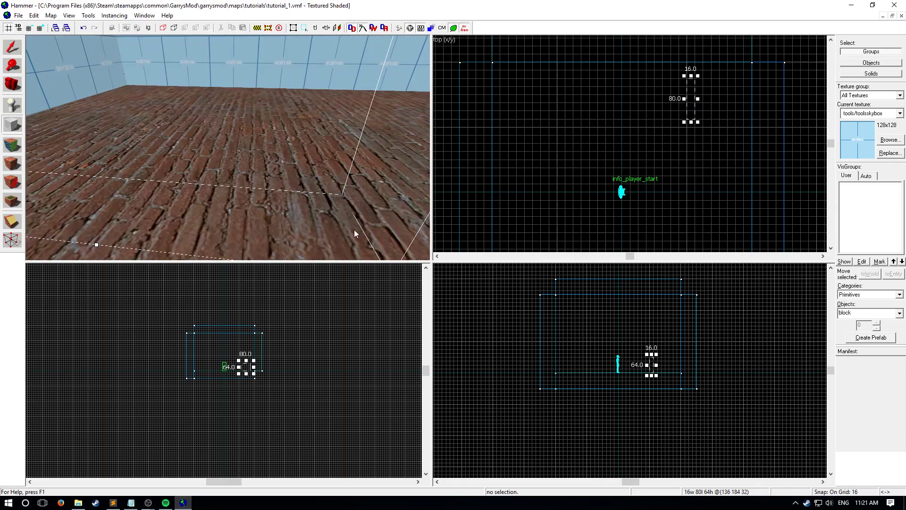
{"action": "left_click_drag", "start_coordinate": [659, 356], "coordinate": [658, 339]}
{"action": "scroll", "coordinate": [658, 339], "scroll_direction": "up", "scroll_amount": 5}
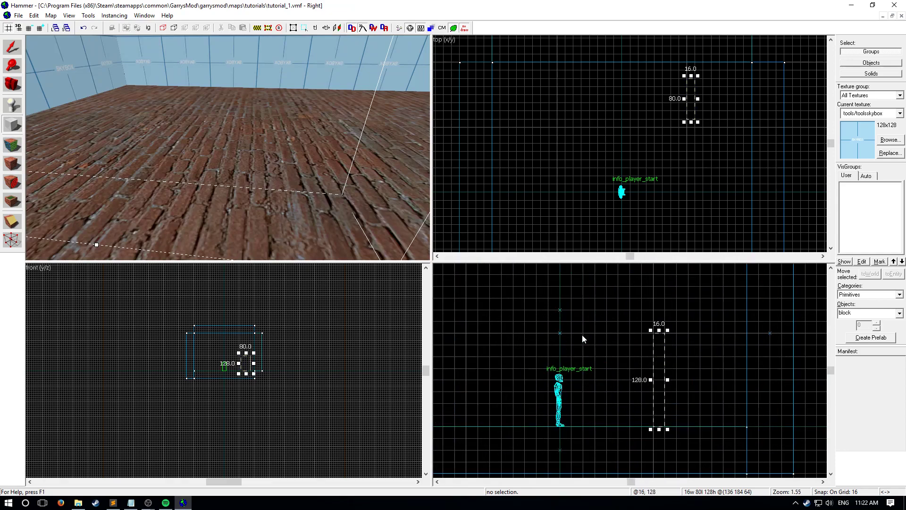
{"action": "key", "text": "z"}
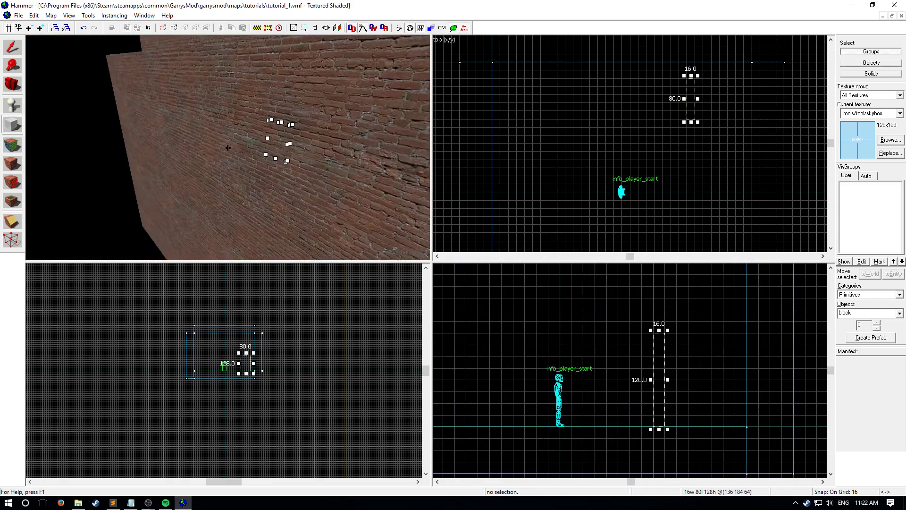
{"action": "key", "text": "z"}
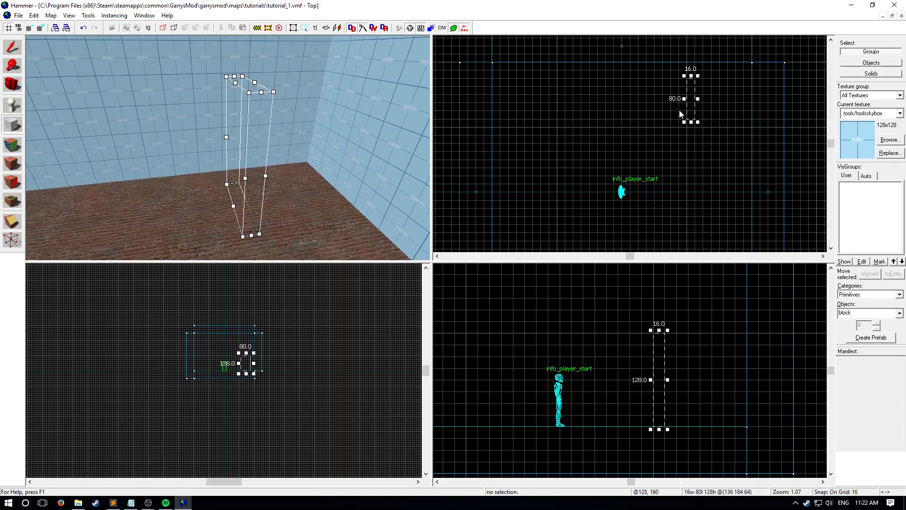
- Redraw the outline and create it as a wall block 16 units wide, 112 long and 128 high on the floor
{"action": "left_click_drag", "start_coordinate": [695, 108], "coordinate": [676, 107]}
{"action": "left_click_drag", "start_coordinate": [639, 68], "coordinate": [653, 125]}
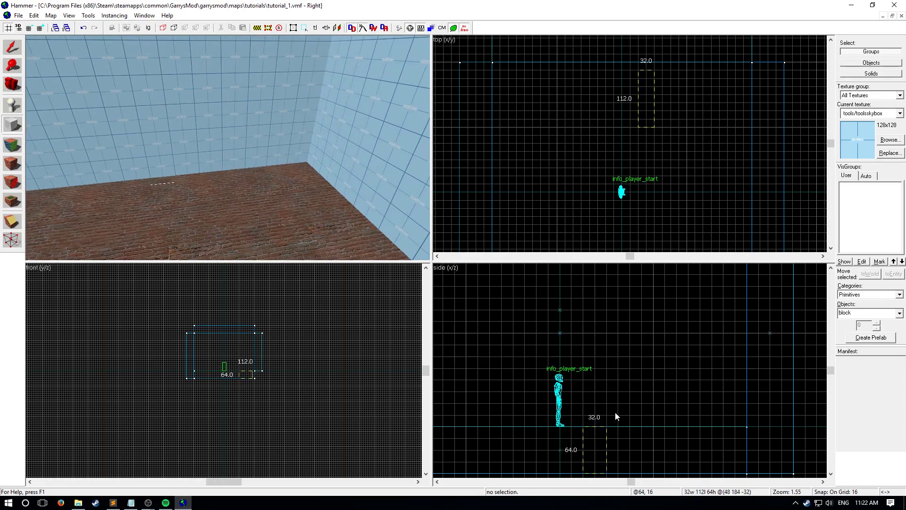
{"action": "left_click_drag", "start_coordinate": [603, 416], "coordinate": [624, 334]}
{"action": "key", "text": "Return"}
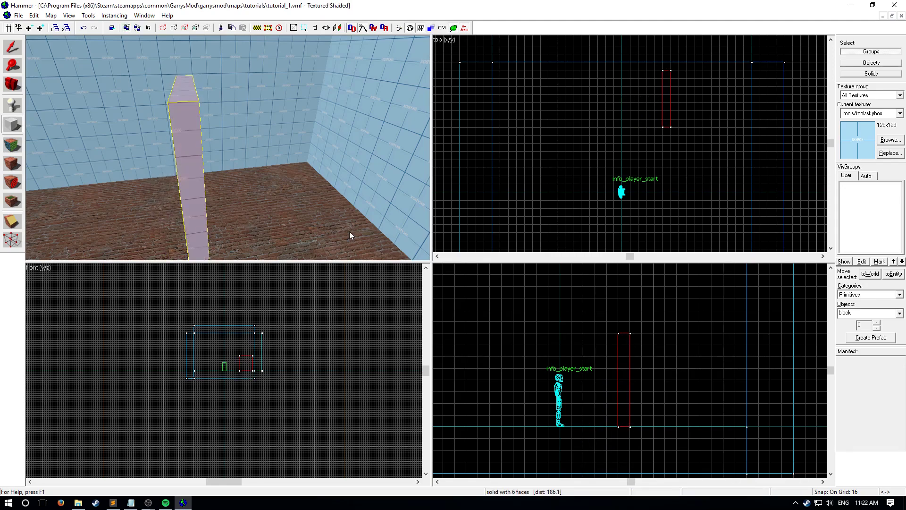
- Add a 16-unit-thick back wall and an opposite side wall measuring 16 by 112 by 128 units to form a shelter
{"action": "key", "text": "z"}
{"action": "key", "text": "a"}
{"action": "key", "text": "z"}
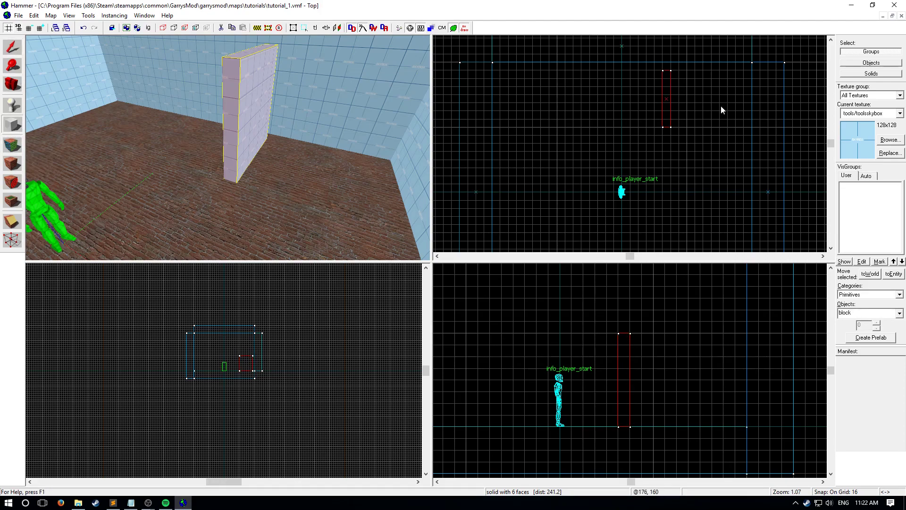
{"action": "left_click_drag", "start_coordinate": [670, 71], "coordinate": [728, 127]}
{"action": "key", "text": "Return"}
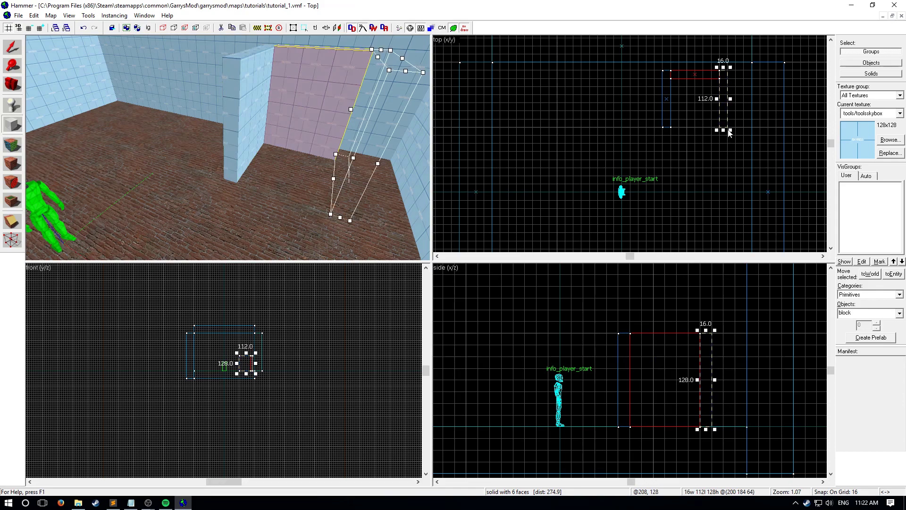
{"action": "key", "text": "Return"}
- Create a roof block measuring 128 by 112 by 16 units on top of the three shelter walls
{"action": "key", "text": "d"}
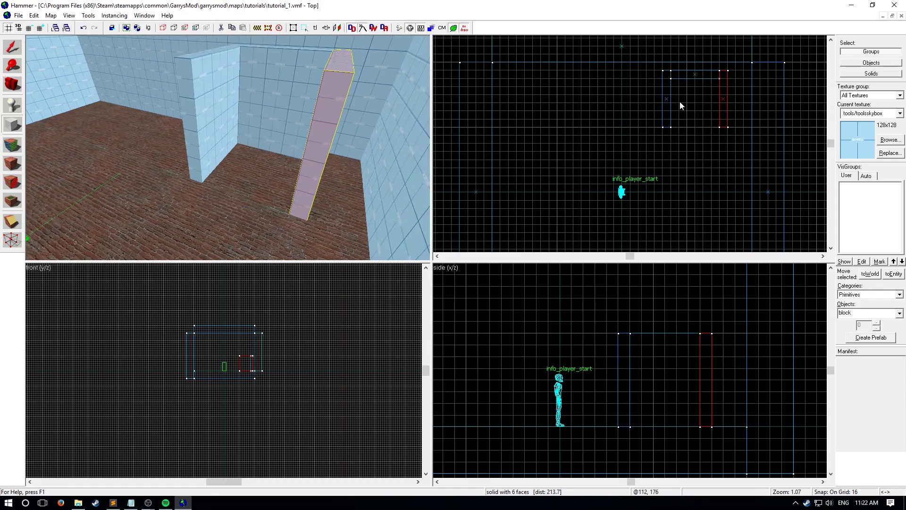
{"action": "left_click_drag", "start_coordinate": [664, 73], "coordinate": [732, 127]}
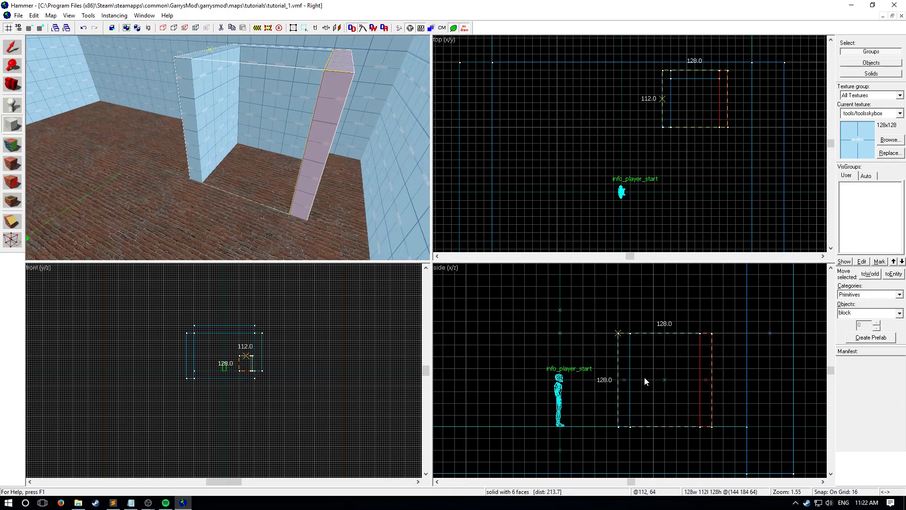
{"action": "left_click_drag", "start_coordinate": [653, 319], "coordinate": [645, 284]}
{"action": "scroll", "coordinate": [671, 312], "scroll_direction": "down", "scroll_amount": 3}
{"action": "middle_click_drag", "start_coordinate": [673, 282], "coordinate": [671, 303]}
{"action": "left_click_drag", "start_coordinate": [669, 290], "coordinate": [669, 340]}
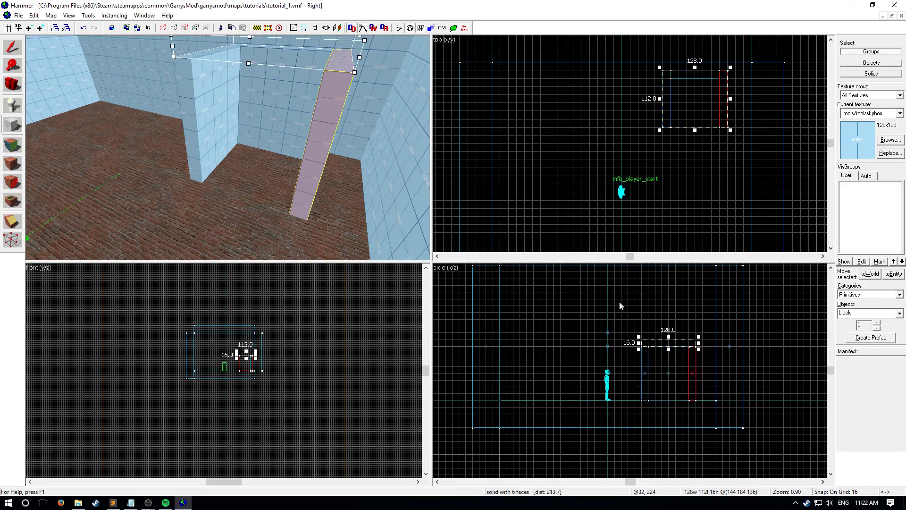
{"action": "key", "text": "Return"}
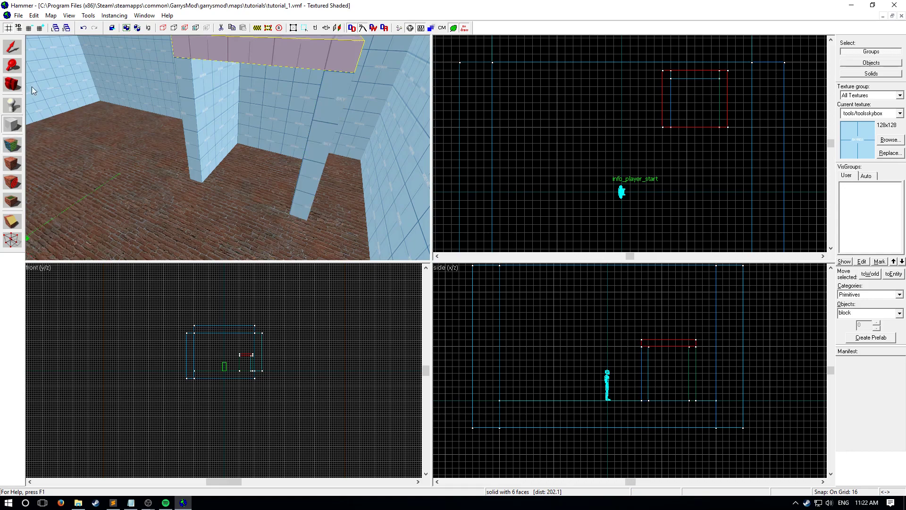
- Select the four shelter blocks, apply the brick/brick_model texture to all their faces and close the face editor
{"action": "key", "text": "shift+s"}
{"action": "left_click", "coordinate": [241, 102], "text": "ctrl"}
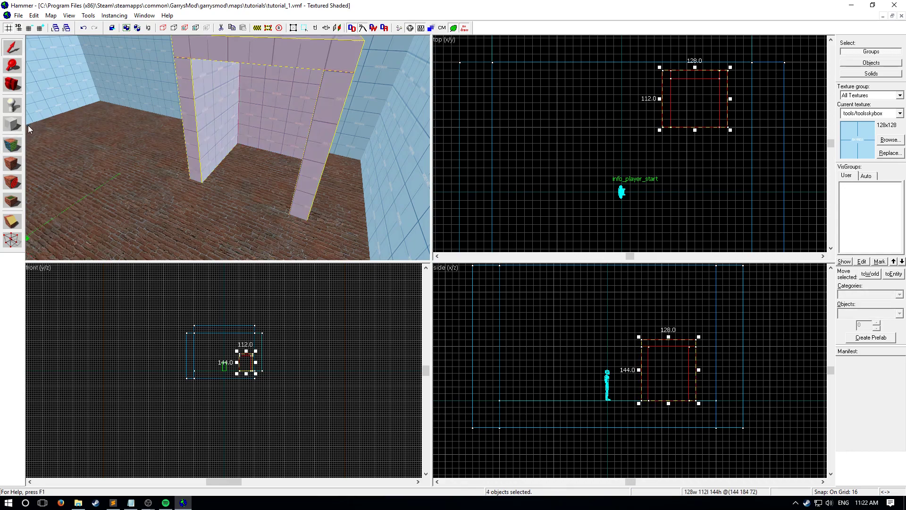
{"action": "key", "text": "shift+a"}
{"action": "left_click", "coordinate": [444, 258]}
{"action": "left_click", "coordinate": [443, 297]}
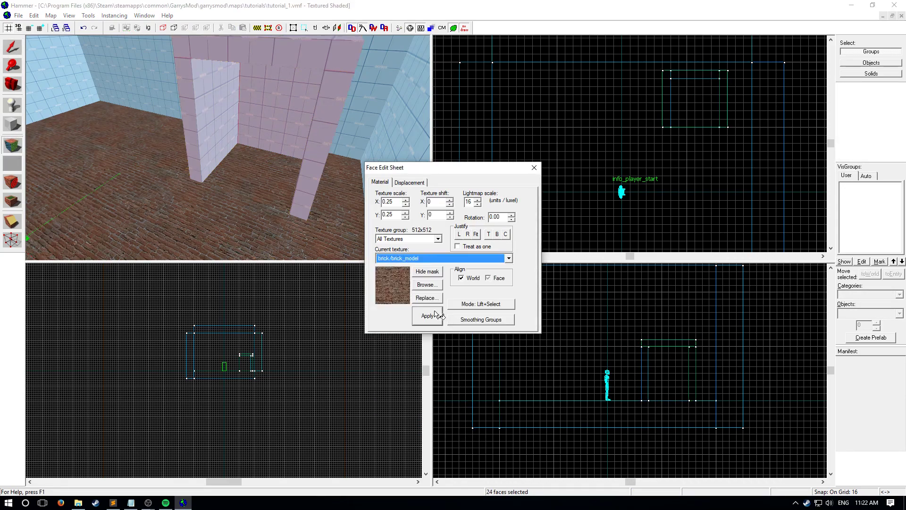
{"action": "left_click", "coordinate": [427, 315]}
{"action": "left_click", "coordinate": [533, 167]}
- Compile the map with the brick shelter and run it in Garry's Mod
{"action": "key", "text": "z"}
{"action": "key", "text": "w"}
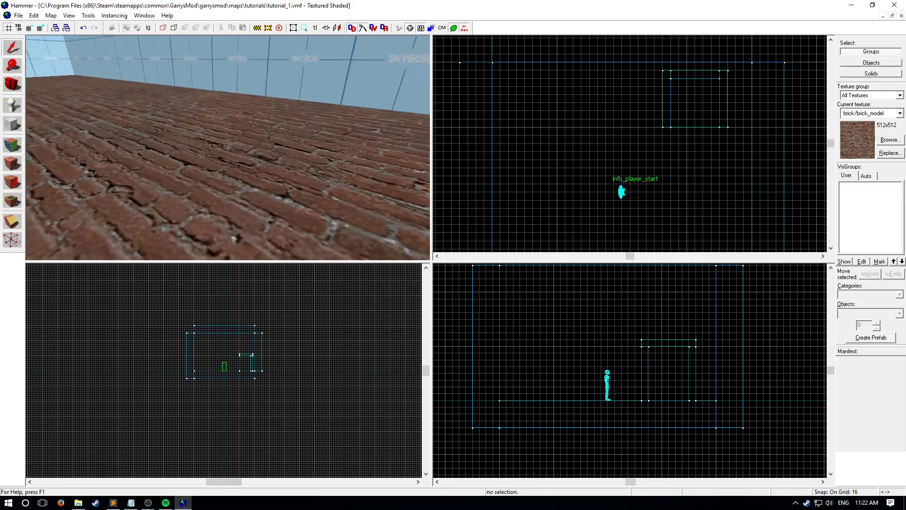
{"action": "key", "text": "s"}
{"action": "key", "text": "w"}
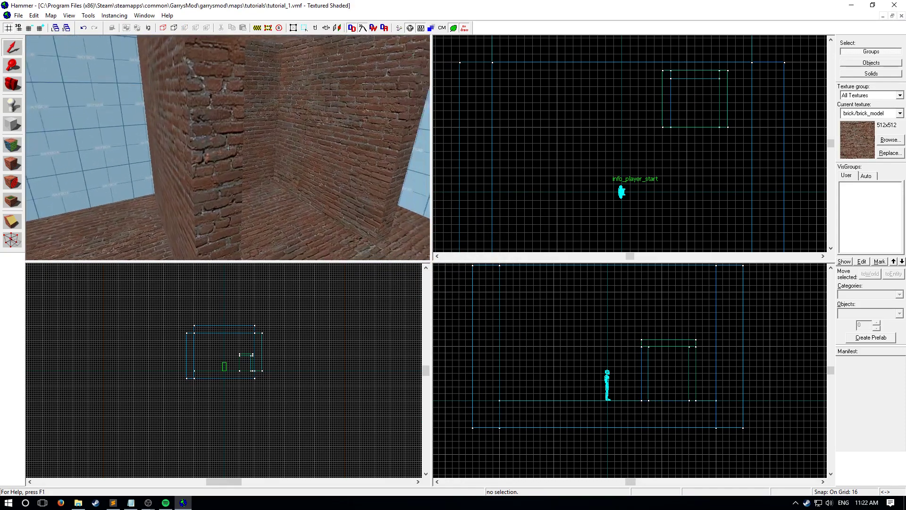
{"action": "key", "text": "z"}
{"action": "key", "text": "F9"}
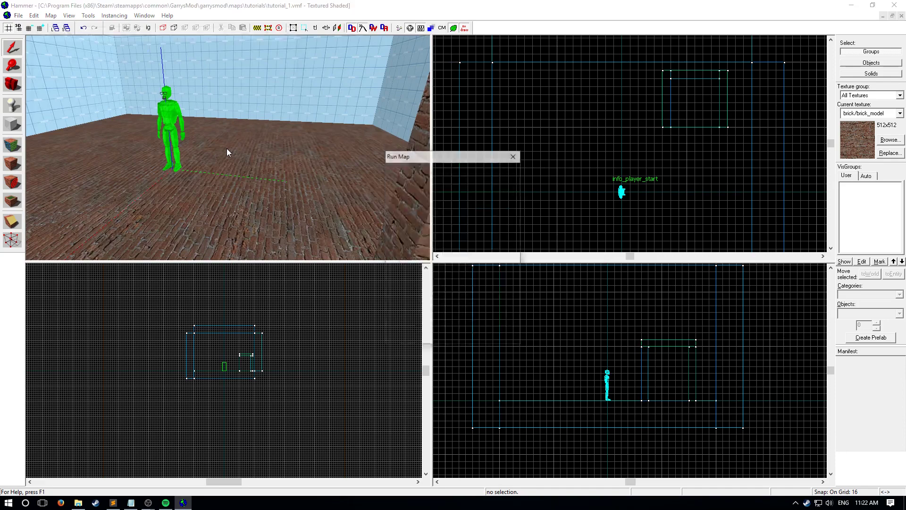
{"action": "key", "text": "Return"}
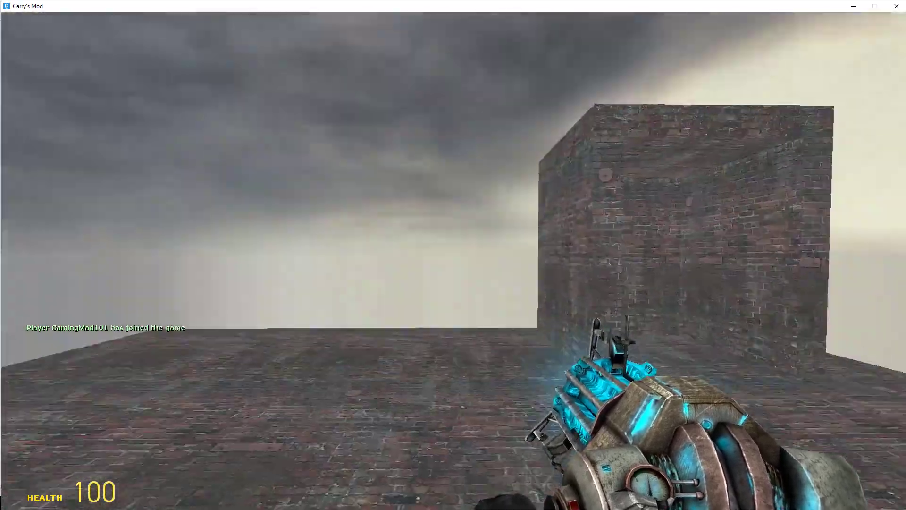
- Walk around the brick shelter in the game swinging the crowbar, and quit to Hammer with the compile window closed
{"action": "key", "text": "3"}
{"action": "key", "text": "w"}
{"action": "key", "text": "1"}
{"action": "left_click", "coordinate": [455, 267]}
{"action": "left_click", "coordinate": [456, 267]}
{"action": "left_click", "coordinate": [455, 268]}
{"action": "left_click", "coordinate": [456, 267]}
{"action": "key", "text": "w"}
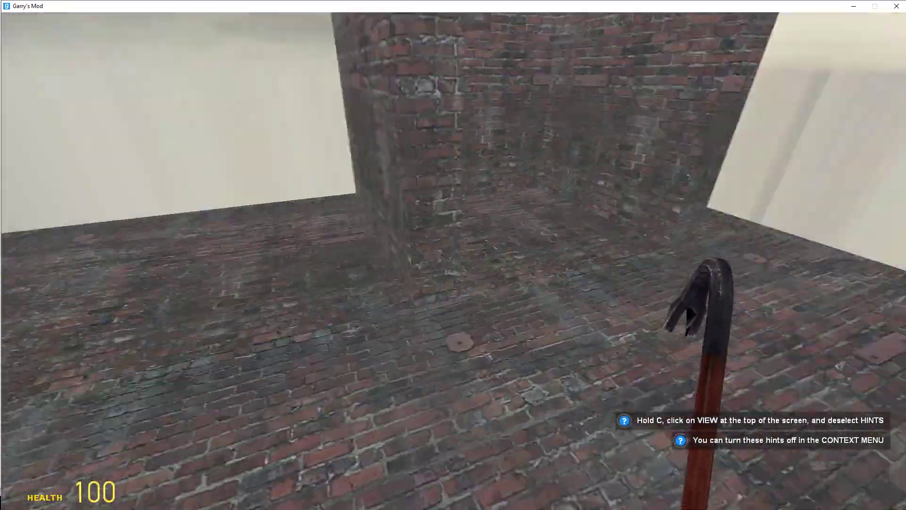
{"action": "key", "text": "grave"}
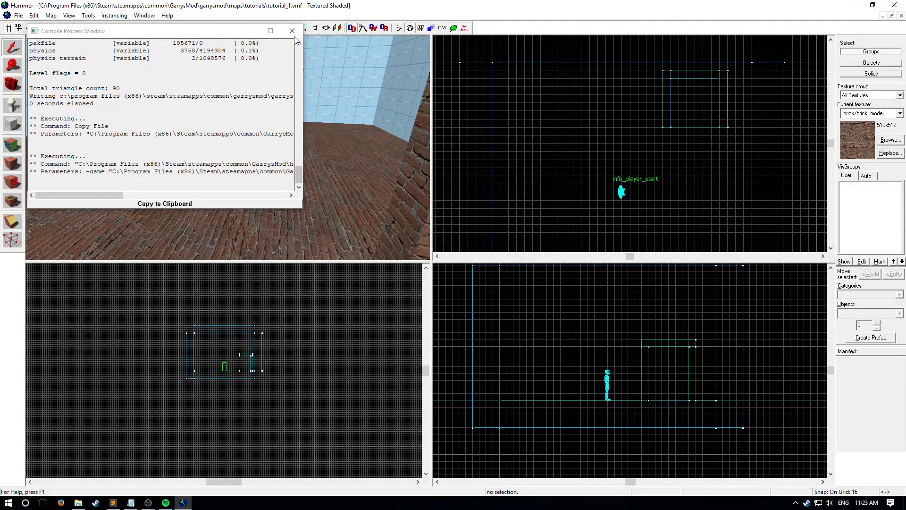
{"action": "left_click", "coordinate": [293, 31]}
- Select the four brick shelter blocks and open their faces in the face editor
{"action": "key", "text": "z"}
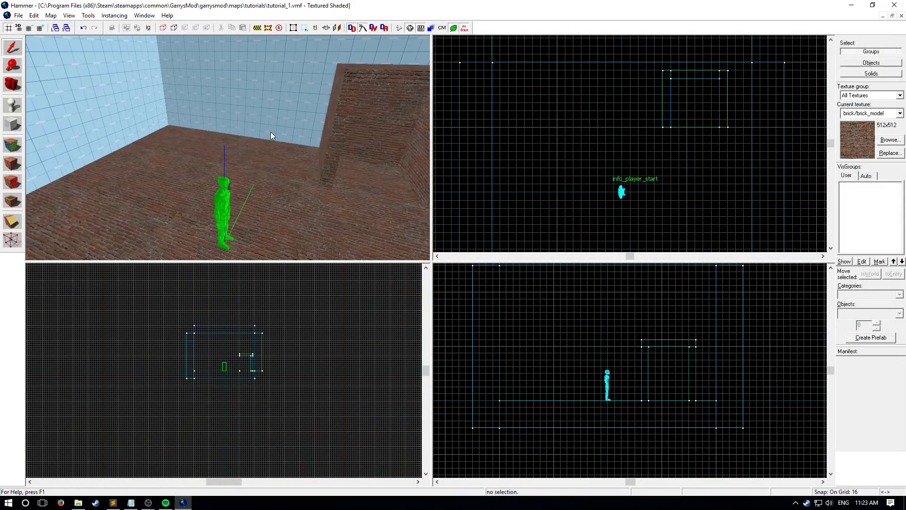
{"action": "key", "text": "z"}
{"action": "left_click", "coordinate": [258, 138]}
{"action": "left_click", "coordinate": [228, 131], "text": "ctrl"}
{"action": "left_click", "coordinate": [249, 87], "text": "ctrl"}
{"action": "left_click", "coordinate": [294, 121], "text": "ctrl"}
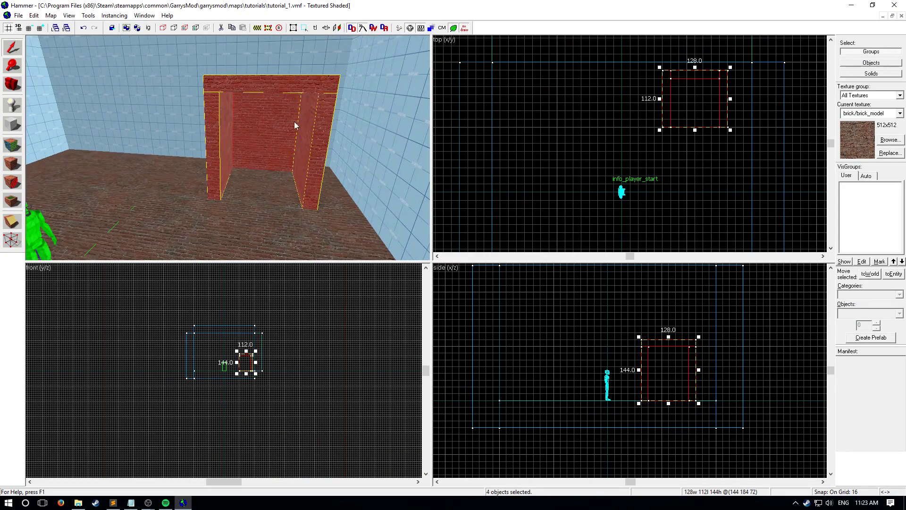
{"action": "left_click", "coordinate": [11, 145]}
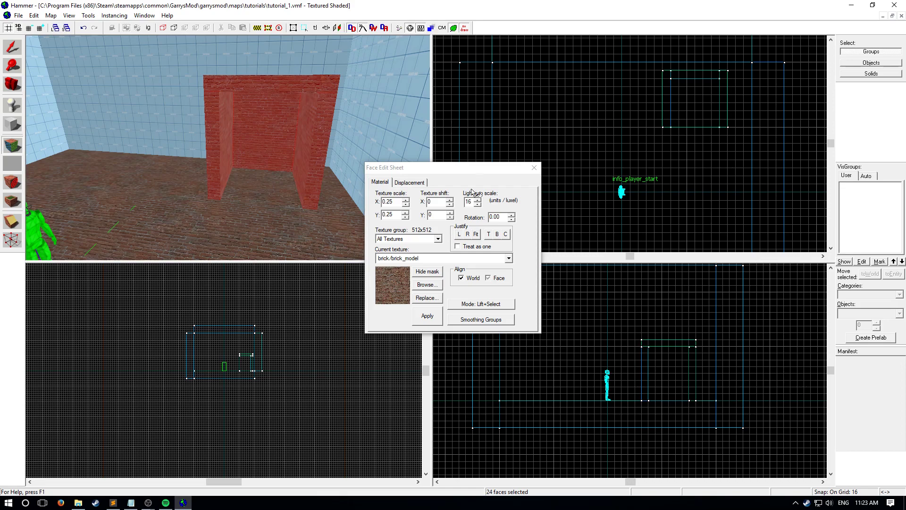
- Select only the room's floor face for texturing in place of the shelter faces
{"action": "left_click", "coordinate": [278, 197]}
{"action": "key", "text": "z"}
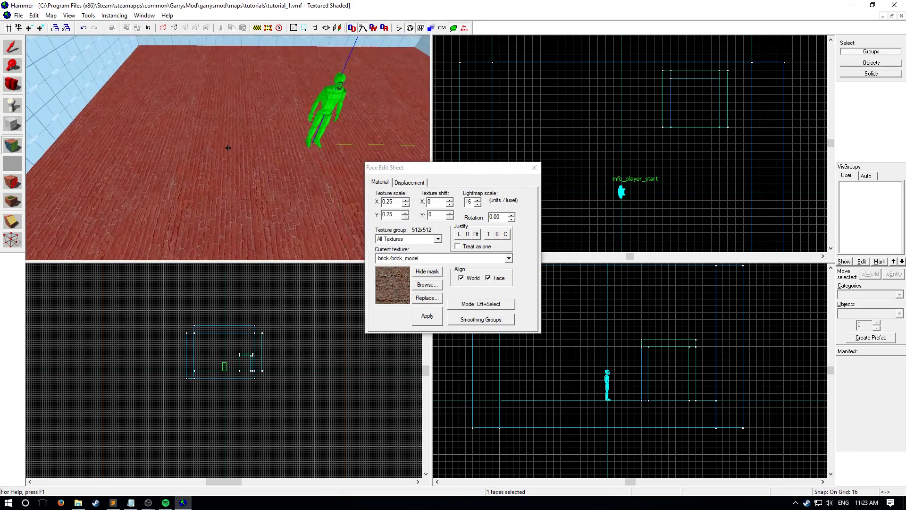
{"action": "key", "text": "z"}
{"action": "key", "text": "z"}
{"action": "key", "text": "a"}
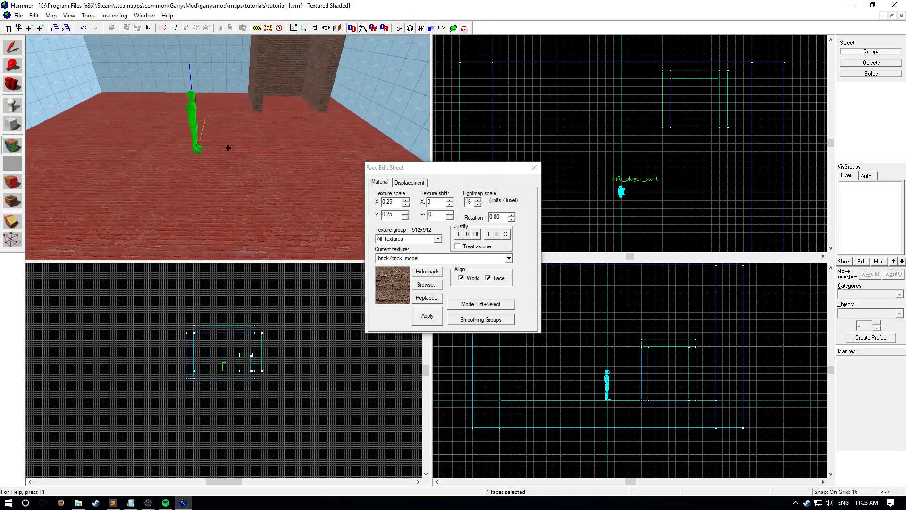
{"action": "key", "text": "z"}
- Filter the texture browser by grass and choose nature/r_blend_grass1_field1cabbage_details for the floor face
{"action": "left_click", "coordinate": [426, 286]}
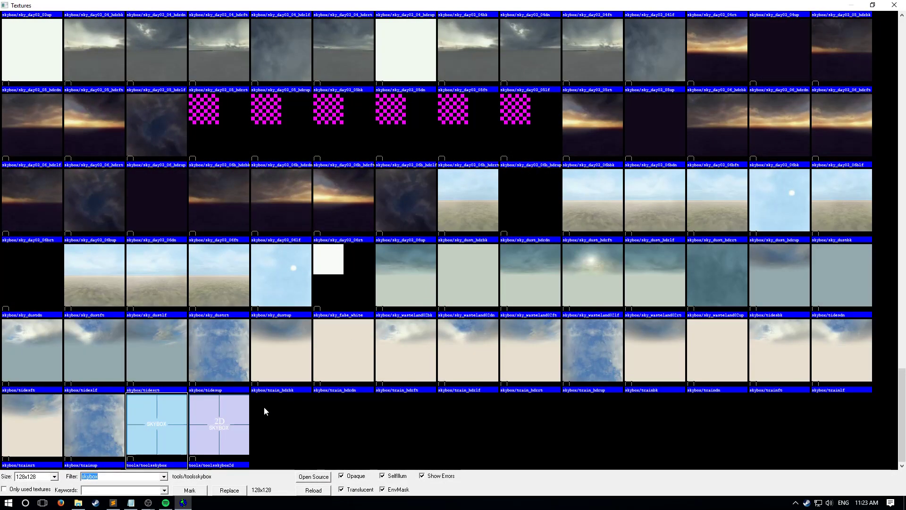
{"action": "type", "text": "grass"}
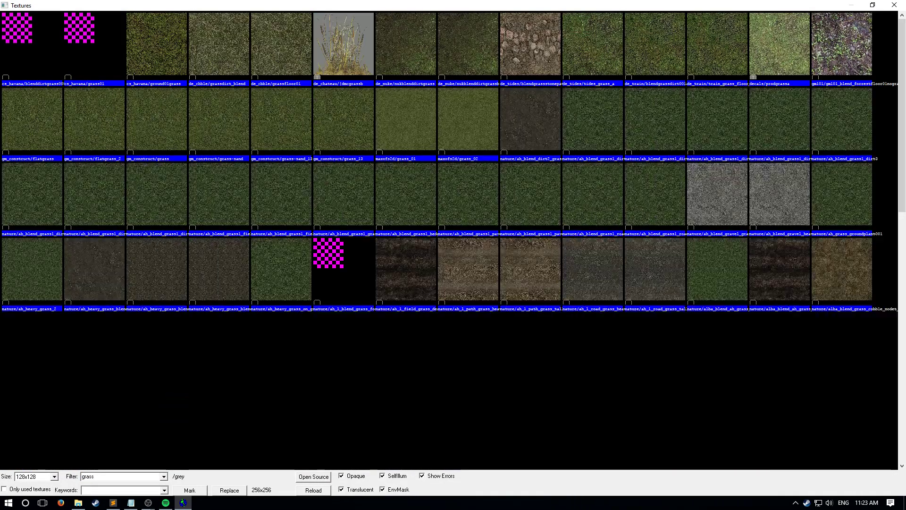
{"action": "scroll", "coordinate": [481, 217], "scroll_direction": "down", "scroll_amount": 12}
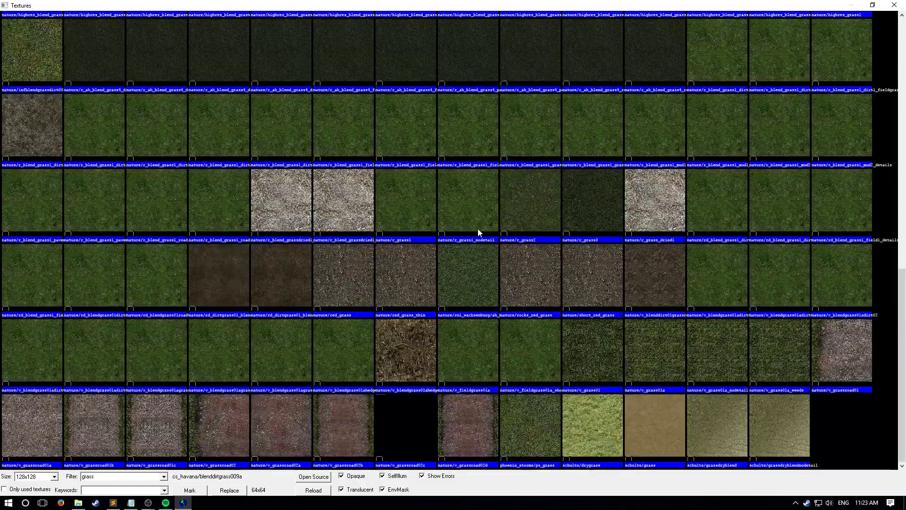
{"action": "scroll", "coordinate": [489, 354], "scroll_direction": "up", "scroll_amount": 15}
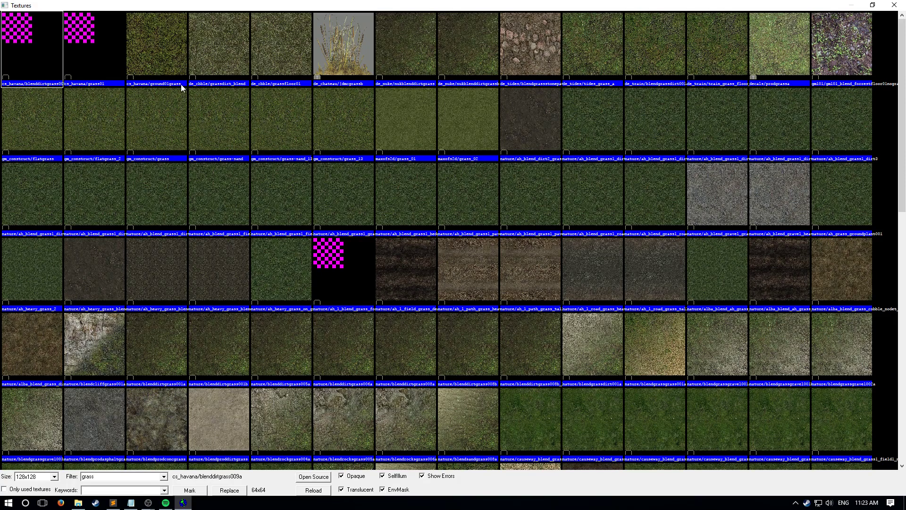
{"action": "scroll", "coordinate": [451, 197], "scroll_direction": "down", "scroll_amount": 12}
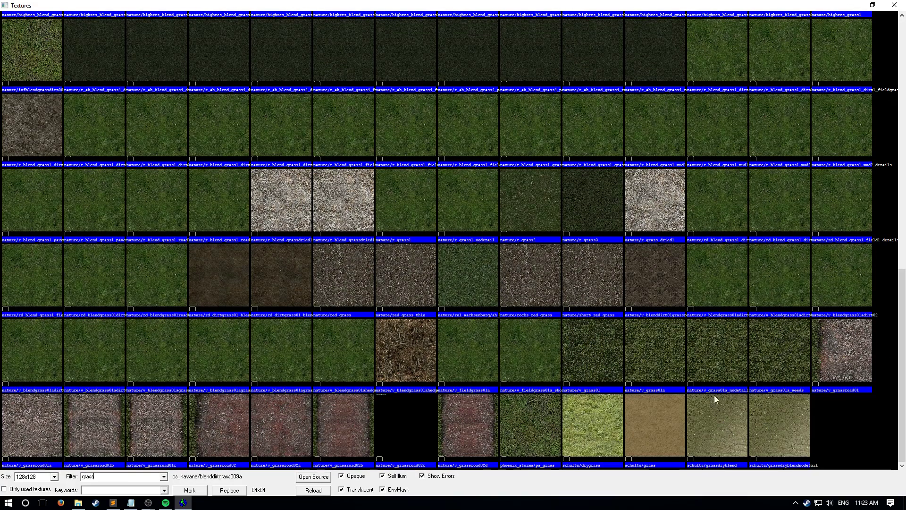
{"action": "double_click", "coordinate": [450, 109]}
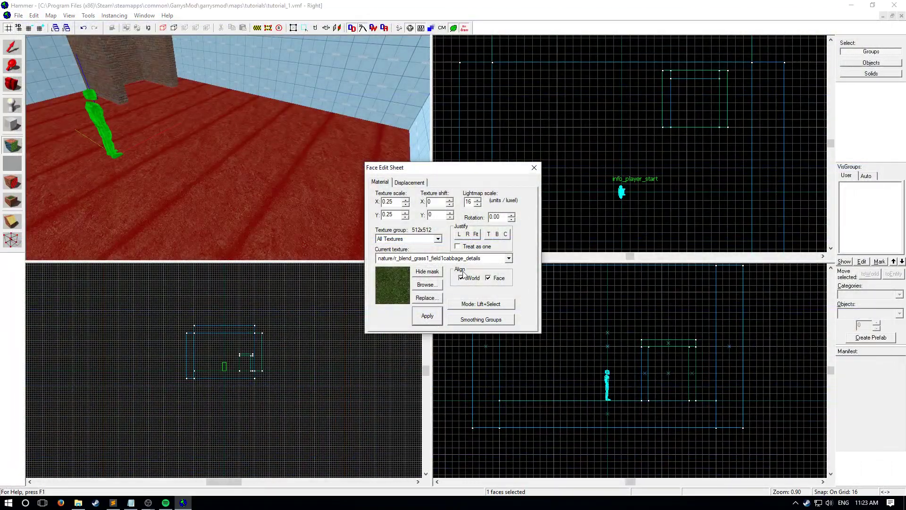
- Try the nature/highres_blend_grass1_mud2 texture on the room's floor face and inspect it in the 3D view
{"action": "left_click", "coordinate": [424, 286]}
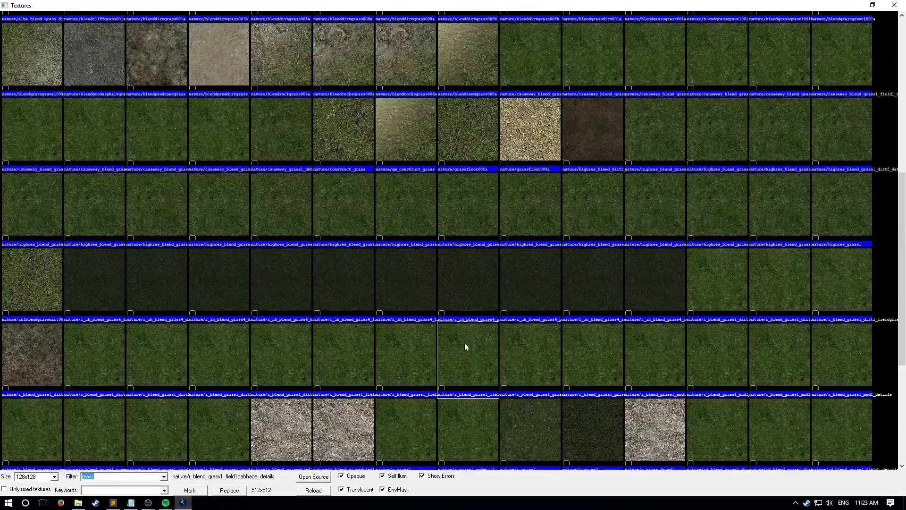
{"action": "double_click", "coordinate": [489, 223]}
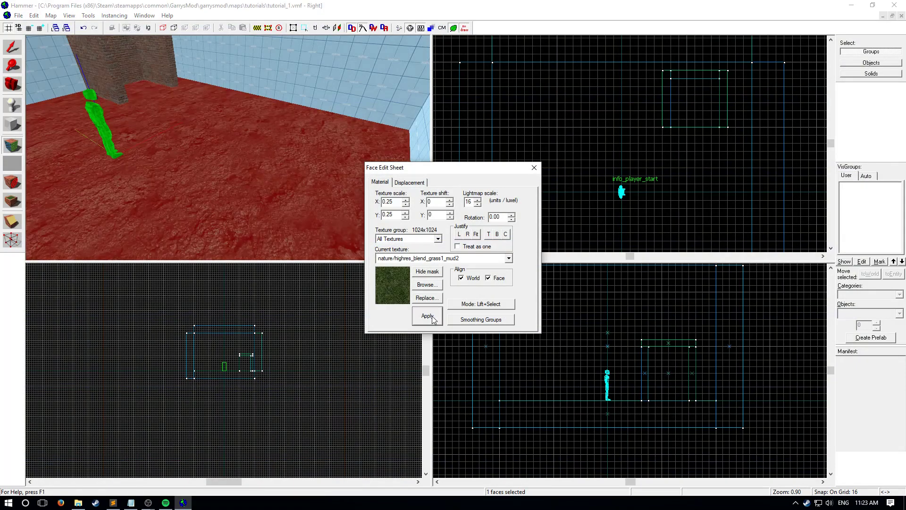
{"action": "left_click", "coordinate": [533, 167]}
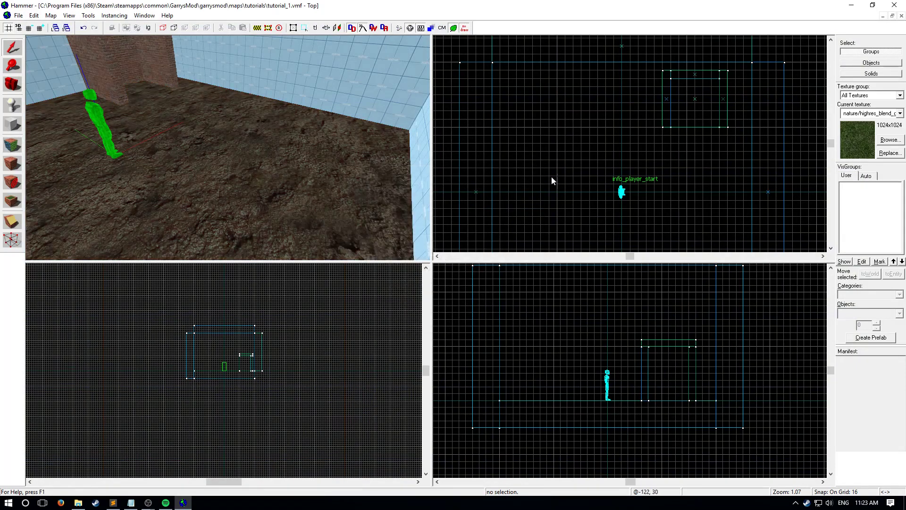
{"action": "key", "text": "z"}
{"action": "key", "text": "z"}
- Texture the room's floor face with maxofs2d/grass_01 and close the face editor
{"action": "left_click", "coordinate": [12, 145]}
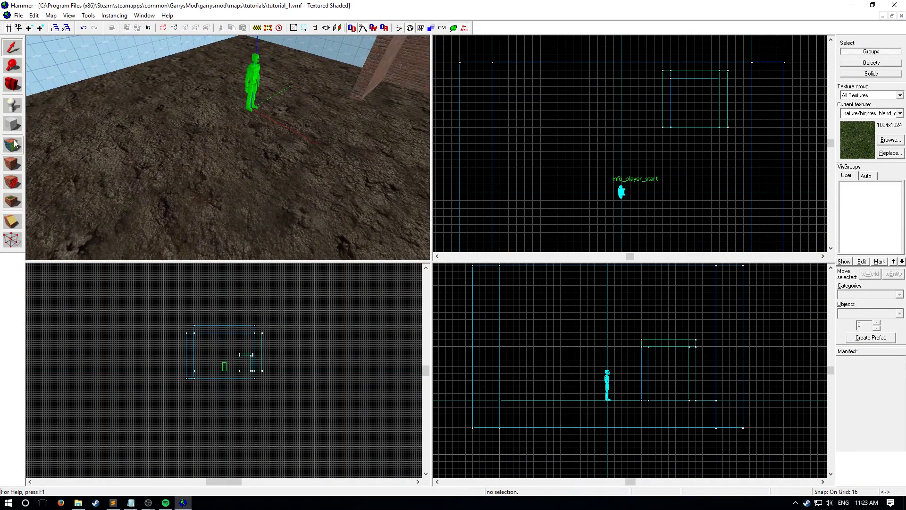
{"action": "left_click", "coordinate": [207, 191]}
{"action": "left_click", "coordinate": [427, 284]}
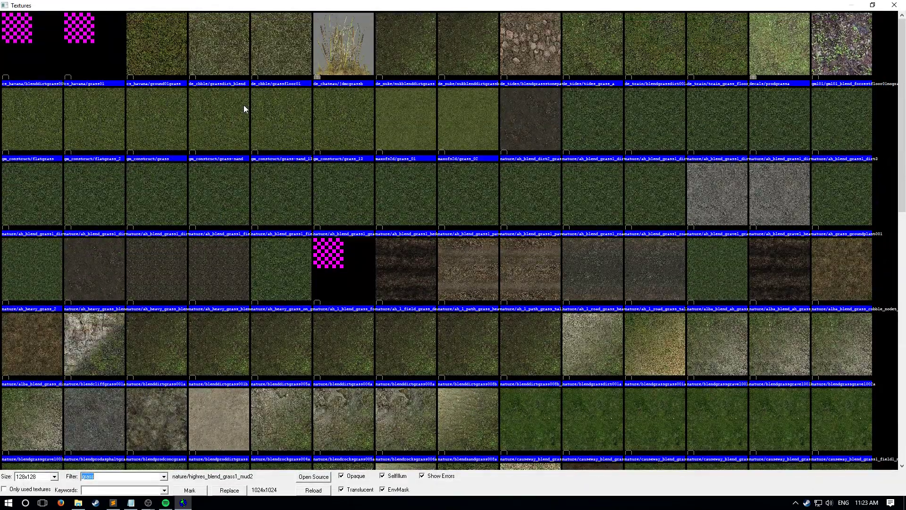
{"action": "double_click", "coordinate": [419, 115]}
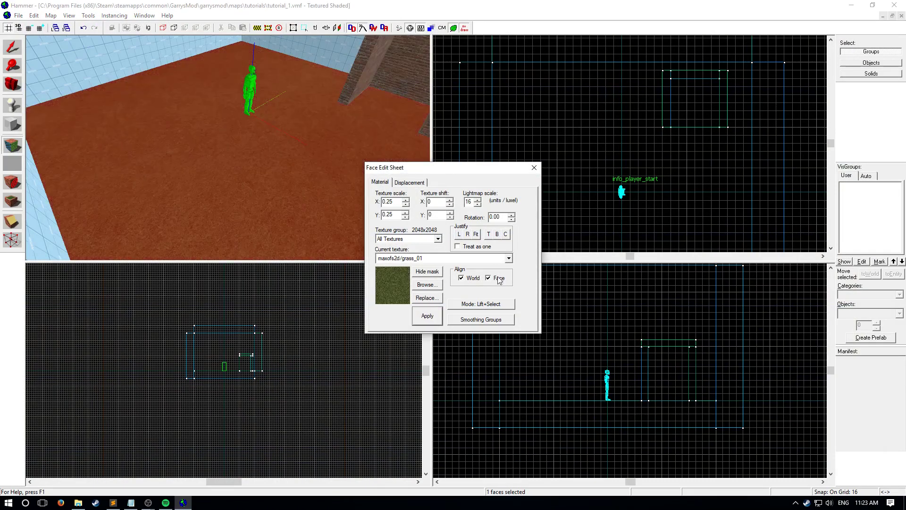
{"action": "left_click", "coordinate": [534, 168]}
{"action": "key", "text": "z"}
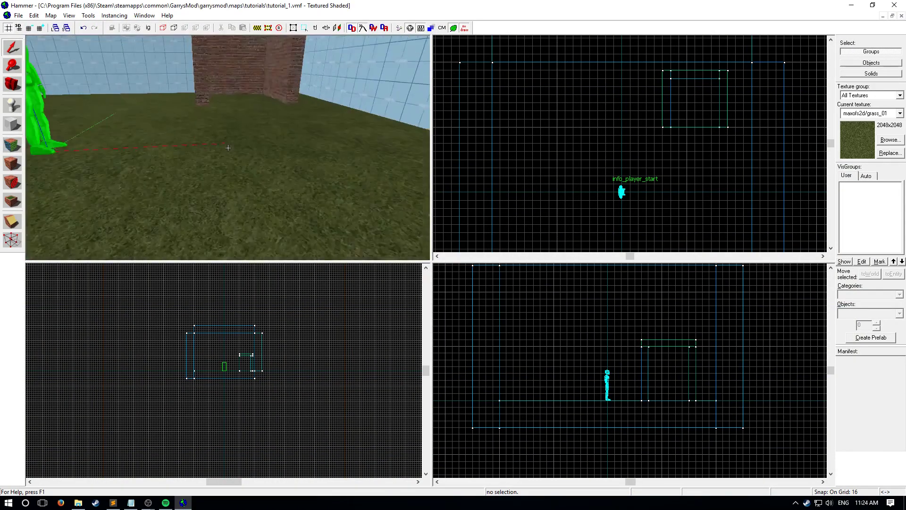
{"action": "key", "text": "z"}
- Compile and run the map in Garry's Mod and check the grass floor and brick shelter with the crowbar out
{"action": "key", "text": "F9"}
{"action": "key", "text": "Return"}
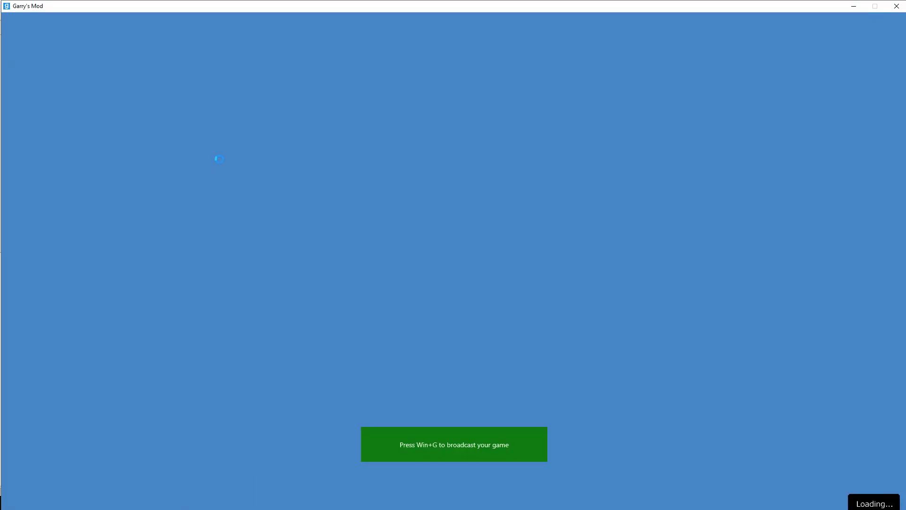
{"action": "key", "text": "1"}
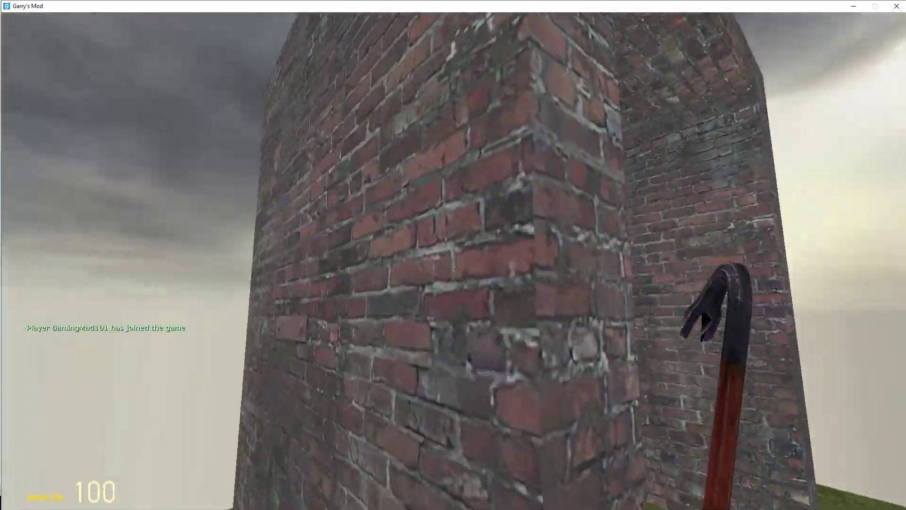
{"action": "left_click", "coordinate": [454, 267]}
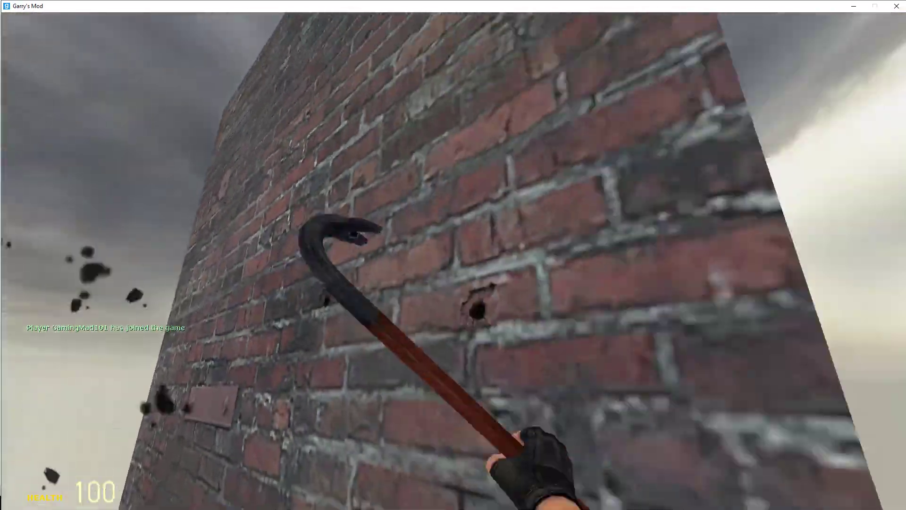
- Quit Garry's Mod with the quit console command and return to Hammer with the compile window closed
{"action": "key", "text": "grave"}
{"action": "type", "text": "quit"}
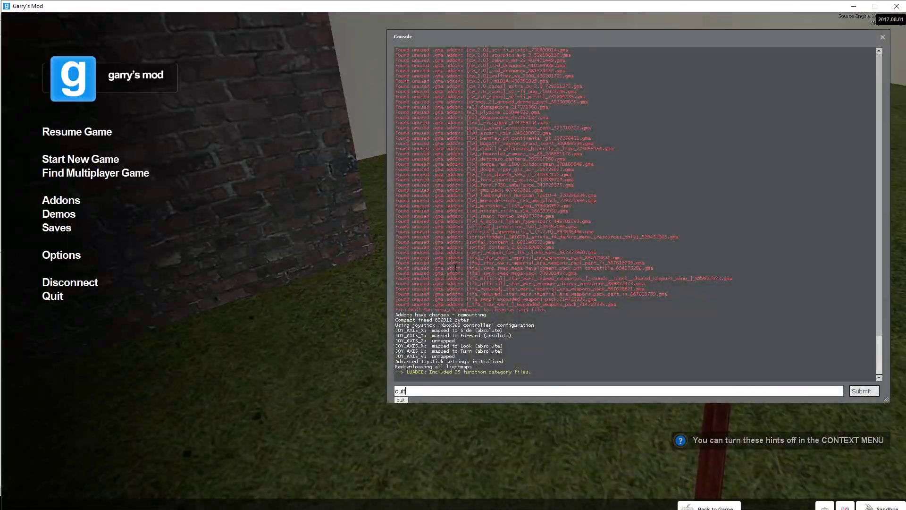
{"action": "key", "text": "Return"}
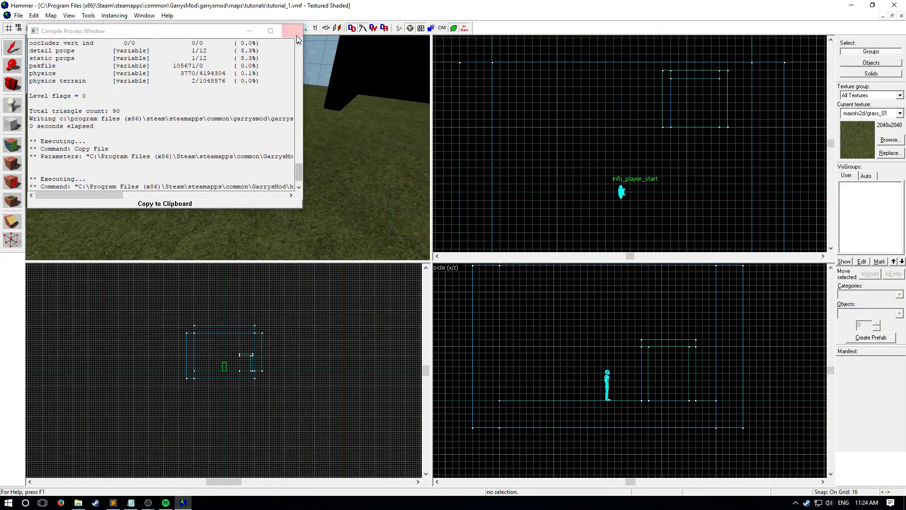
{"action": "left_click", "coordinate": [296, 31]}
- Place a new info_player_start entity on the grass in front of the brick shelter
{"action": "key", "text": "z"}
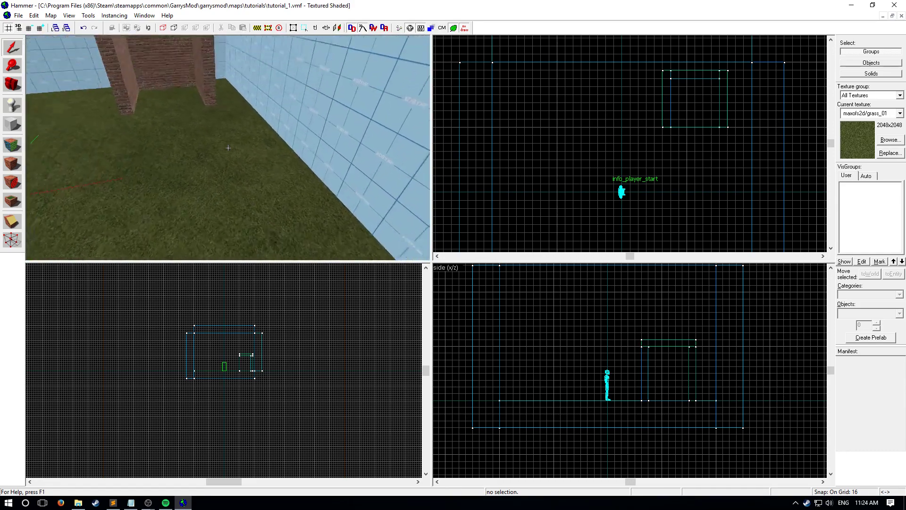
{"action": "key", "text": "z"}
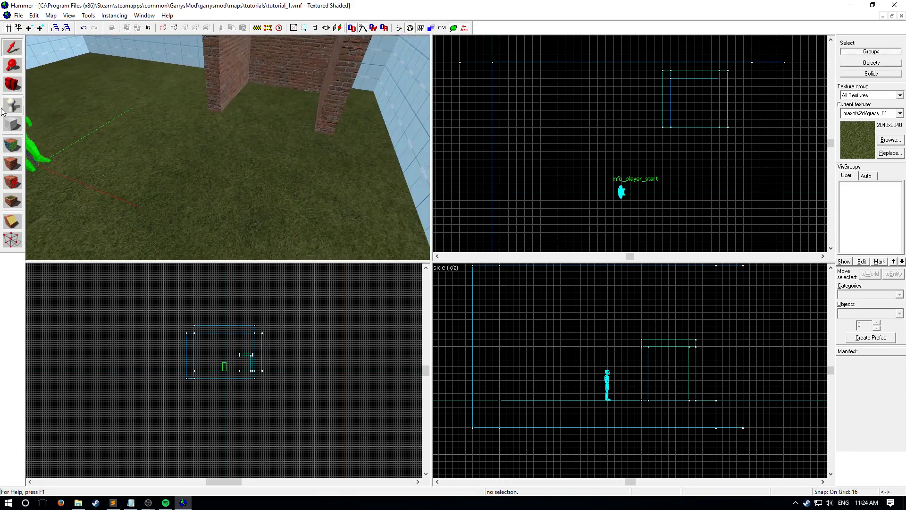
{"action": "key", "text": "shift+e"}
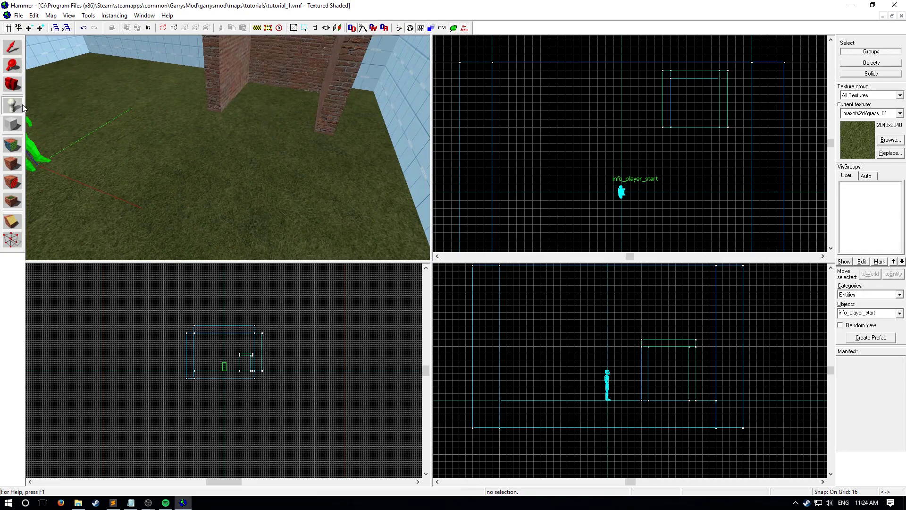
{"action": "left_click", "coordinate": [245, 146]}
{"action": "left_click", "coordinate": [21, 46]}
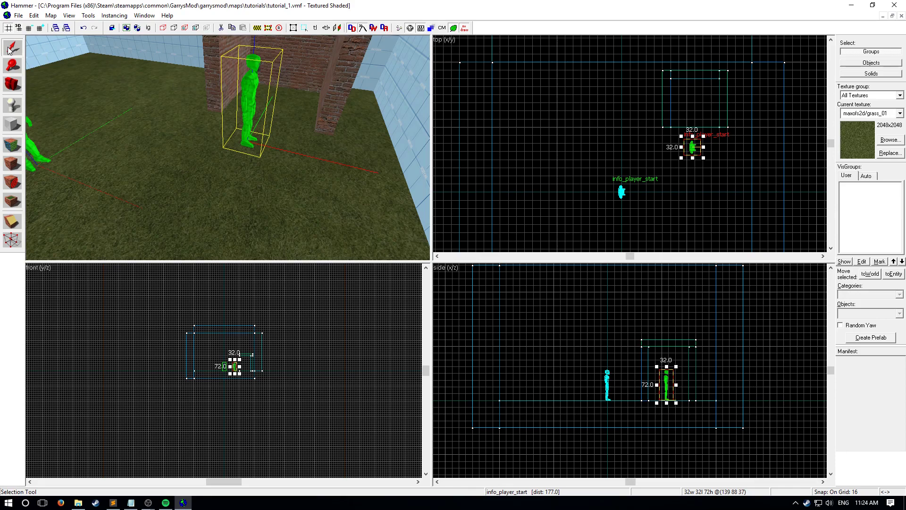
- Change the class of the new entity in front of the shelter to prop_door_rotating and apply it
{"action": "double_click", "coordinate": [255, 94]}
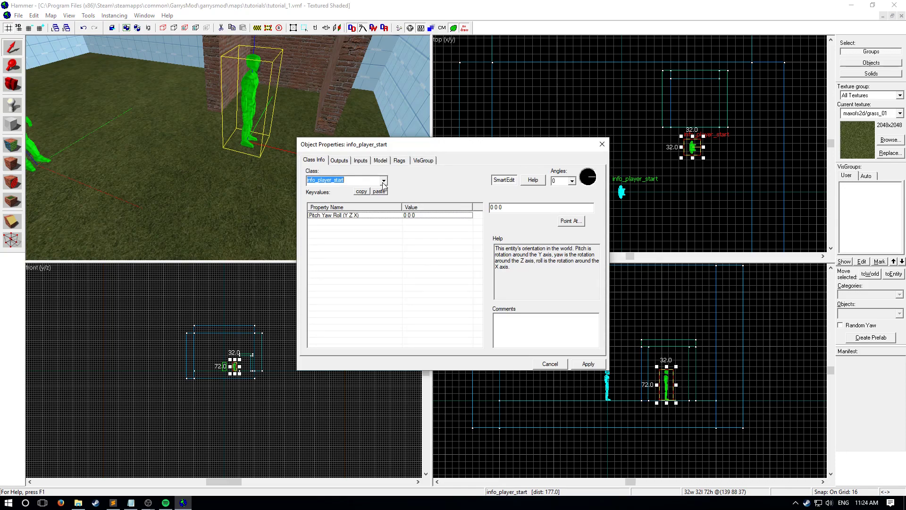
{"action": "type", "text": "prop_door"}
{"action": "key", "text": "Down"}
{"action": "key", "text": "Return"}
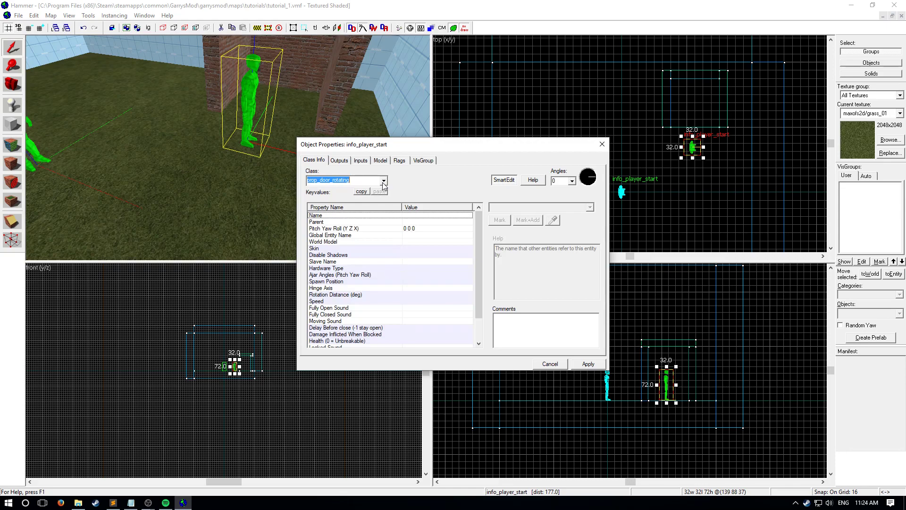
{"action": "left_click", "coordinate": [573, 361]}
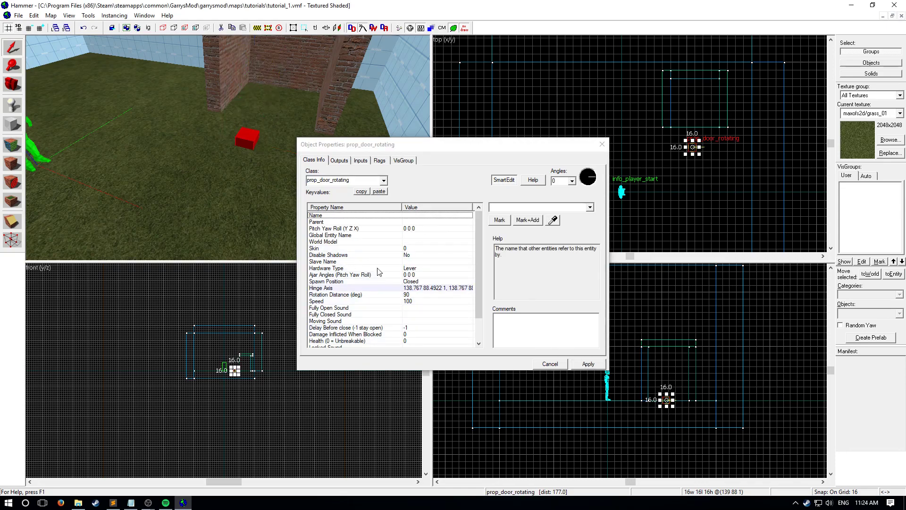
- Assign a door model from the door-filtered model list as the entity's World Model and apply it
{"action": "key", "text": "z"}
{"action": "key", "text": "w"}
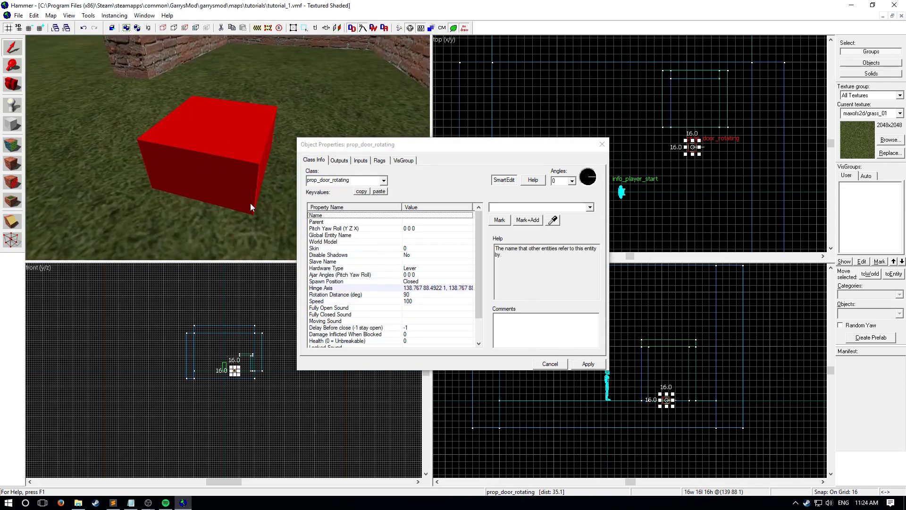
{"action": "left_click", "coordinate": [408, 241]}
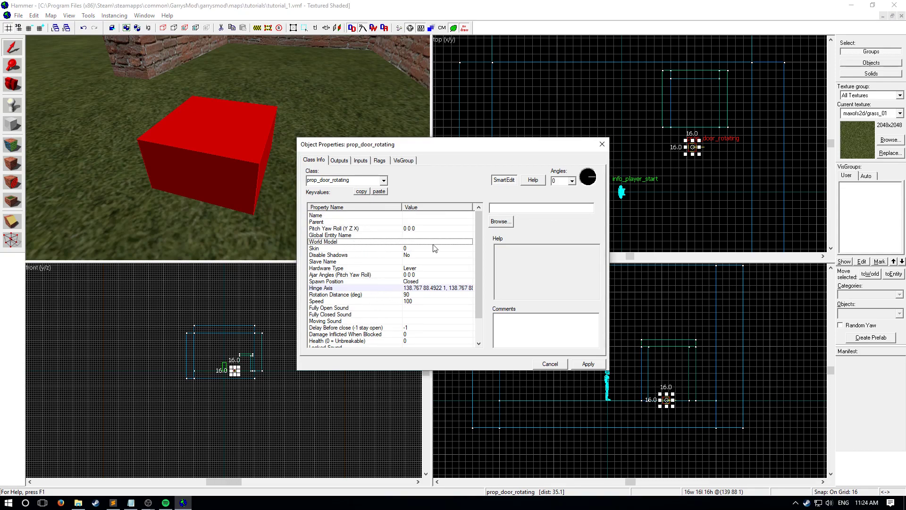
{"action": "left_click", "coordinate": [500, 221]}
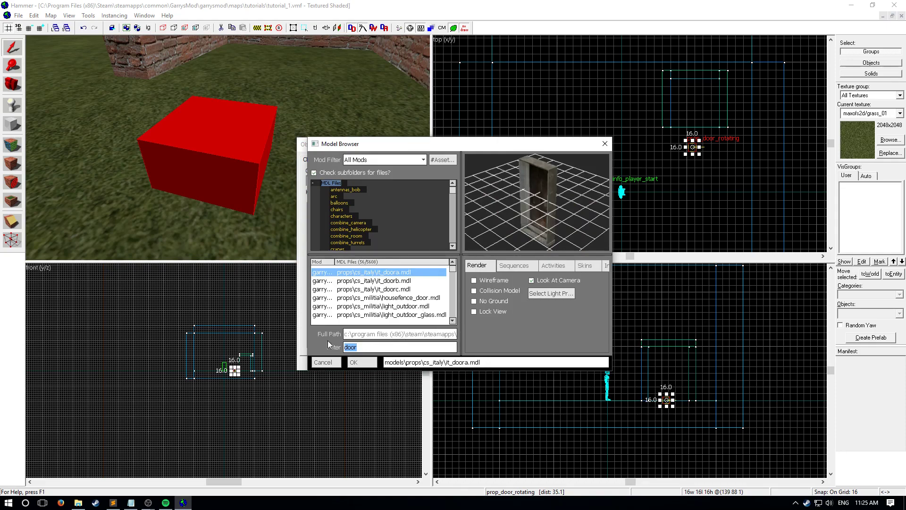
{"action": "scroll", "coordinate": [407, 305], "scroll_direction": "down", "scroll_amount": 5}
{"action": "scroll", "coordinate": [410, 304], "scroll_direction": "down", "scroll_amount": 1}
{"action": "double_click", "coordinate": [395, 290]}
{"action": "left_click", "coordinate": [587, 363]}
{"action": "left_click", "coordinate": [602, 145]}
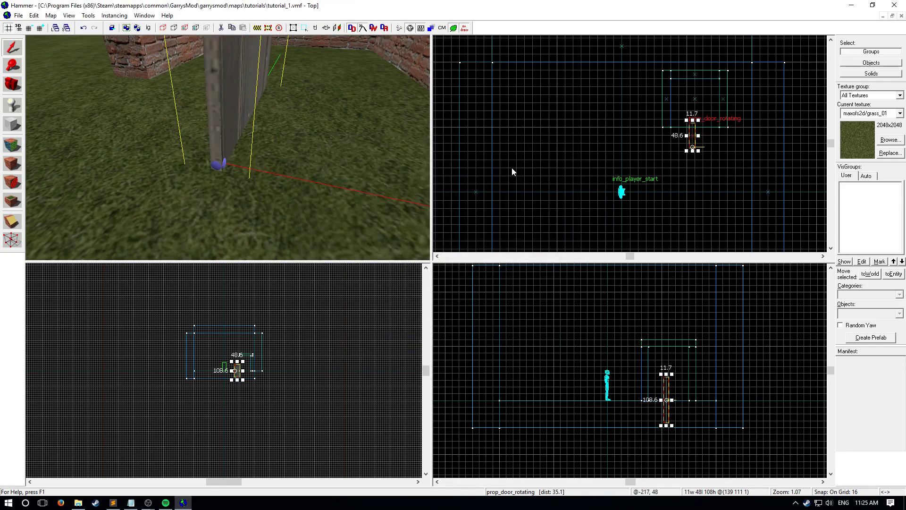
- Move the door into the shelter's front opening and raise its base to floor level, with the grid reduced to 2
{"action": "scroll", "coordinate": [435, 186], "scroll_direction": "down", "scroll_amount": 1}
{"action": "scroll", "coordinate": [171, 138], "scroll_direction": "down", "scroll_amount": 2}
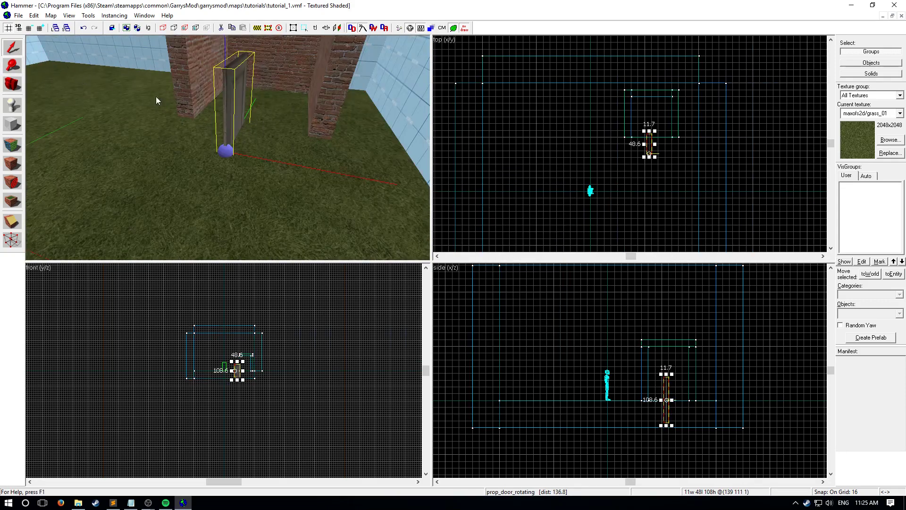
{"action": "left_click_drag", "start_coordinate": [648, 147], "coordinate": [638, 131]}
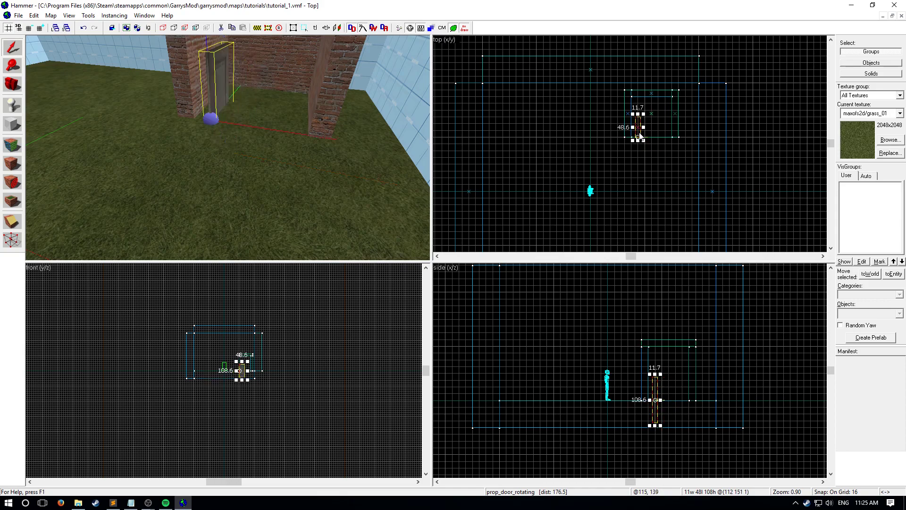
{"action": "scroll", "coordinate": [643, 159], "scroll_direction": "up", "scroll_amount": 3}
{"action": "scroll", "coordinate": [655, 416], "scroll_direction": "up", "scroll_amount": 5}
{"action": "left_click_drag", "start_coordinate": [655, 411], "coordinate": [664, 343]}
{"action": "scroll", "coordinate": [652, 387], "scroll_direction": "up", "scroll_amount": 9}
{"action": "key", "text": "["}
{"action": "key", "text": "["}
{"action": "scroll", "coordinate": [669, 356], "scroll_direction": "up", "scroll_amount": 3}
{"action": "key", "text": "["}
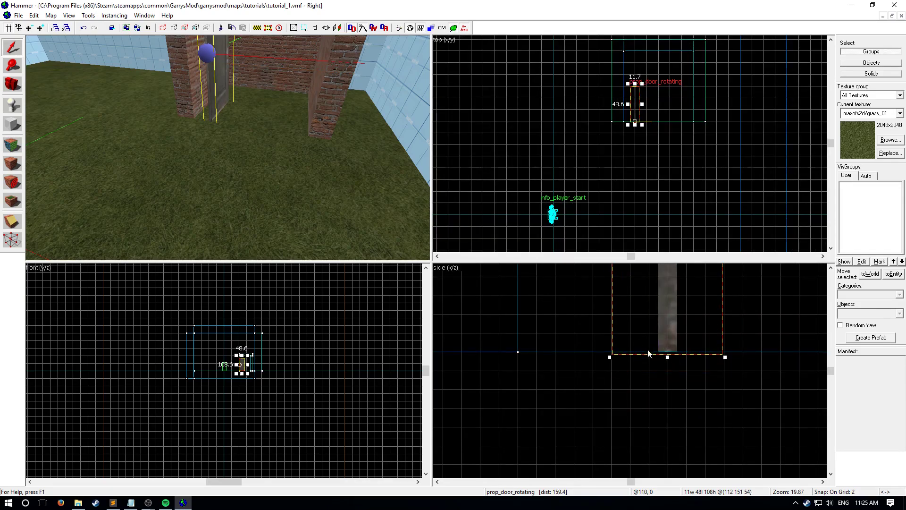
{"action": "scroll", "coordinate": [657, 356], "scroll_direction": "down", "scroll_amount": 3}
{"action": "scroll", "coordinate": [633, 90], "scroll_direction": "up", "scroll_amount": 3}
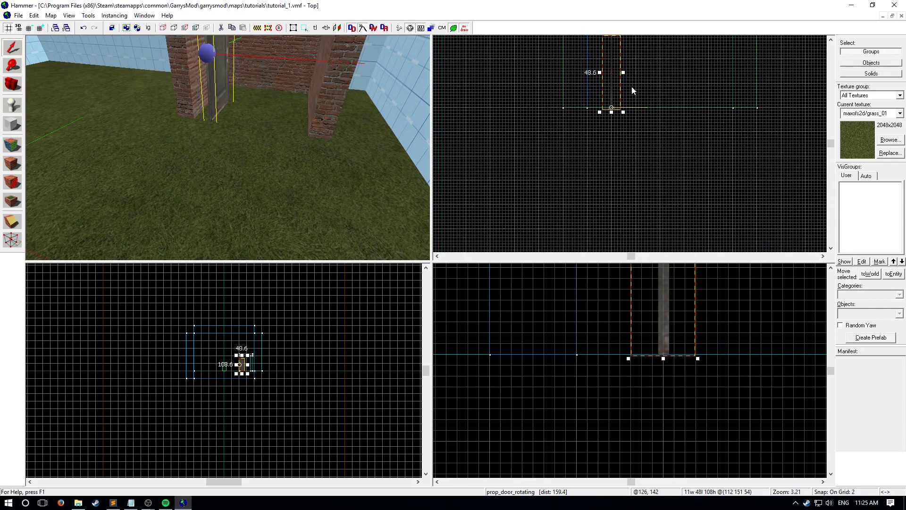
- Rotate the door a quarter turn and align it with the shelter's front opening beside the player-side wall
{"action": "scroll", "coordinate": [334, 147], "scroll_direction": "down", "scroll_amount": 5}
{"action": "scroll", "coordinate": [607, 108], "scroll_direction": "up", "scroll_amount": 3}
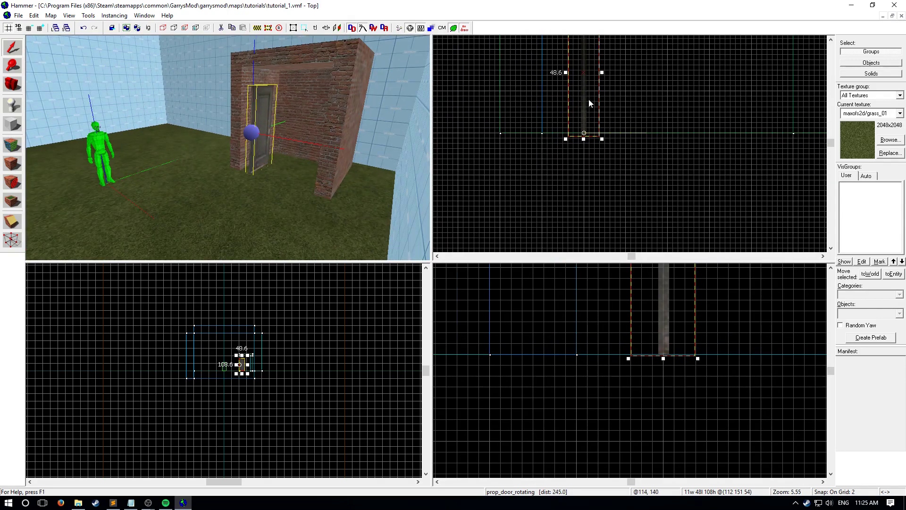
{"action": "scroll", "coordinate": [587, 93], "scroll_direction": "down", "scroll_amount": 3}
{"action": "left_click", "coordinate": [584, 84]}
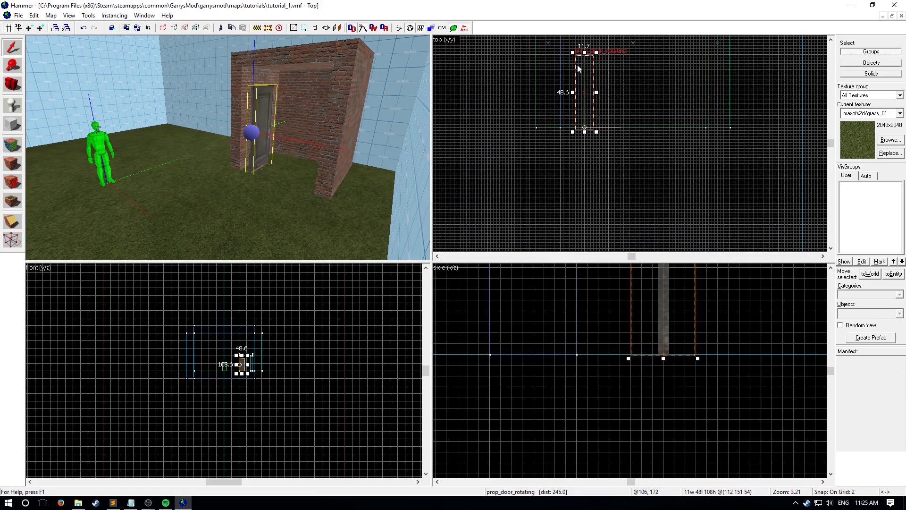
{"action": "left_click_drag", "start_coordinate": [584, 79], "coordinate": [596, 127]}
{"action": "left_click", "coordinate": [582, 89]}
{"action": "left_click", "coordinate": [629, 130]}
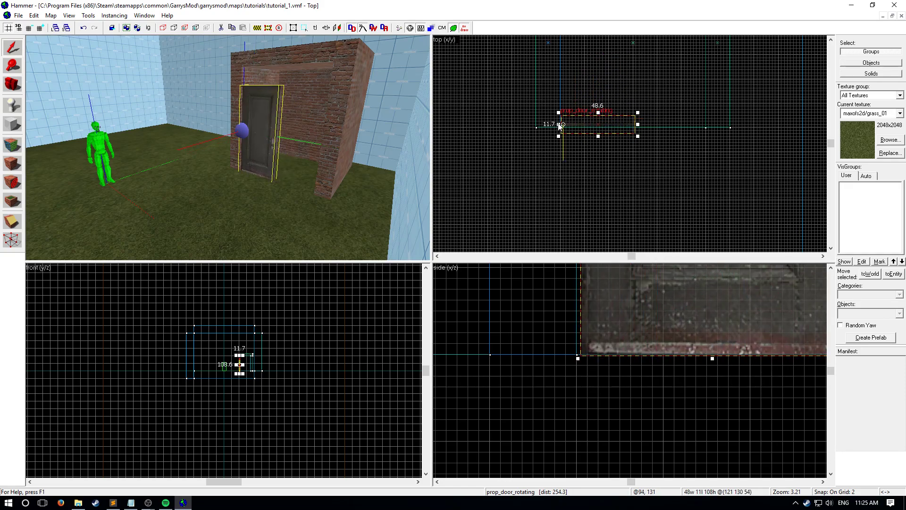
- Fit the door flush against the wall corner on a grid of 1, restore the grid to 4 and deselect it
{"action": "scroll", "coordinate": [591, 128], "scroll_direction": "up", "scroll_amount": 6}
{"action": "scroll", "coordinate": [565, 129], "scroll_direction": "up", "scroll_amount": 3}
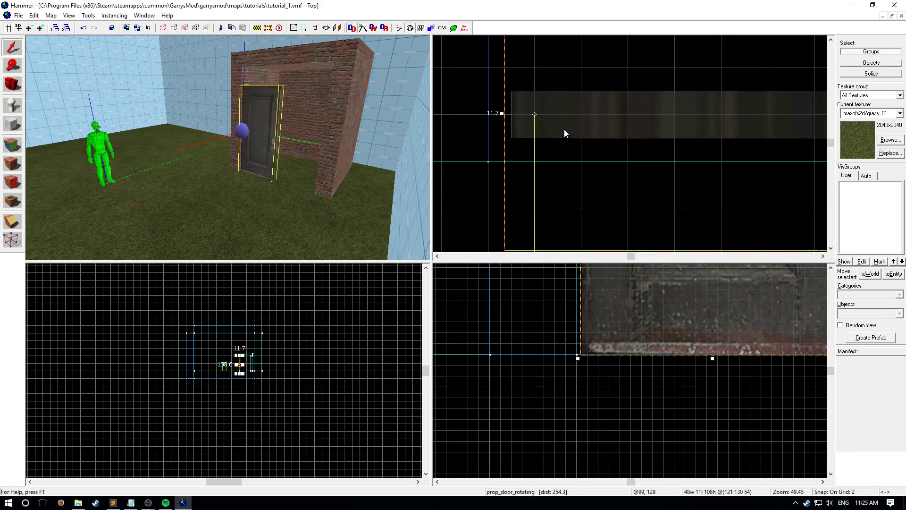
{"action": "key", "text": "bracketleft"}
{"action": "scroll", "coordinate": [539, 137], "scroll_direction": "down", "scroll_amount": 4}
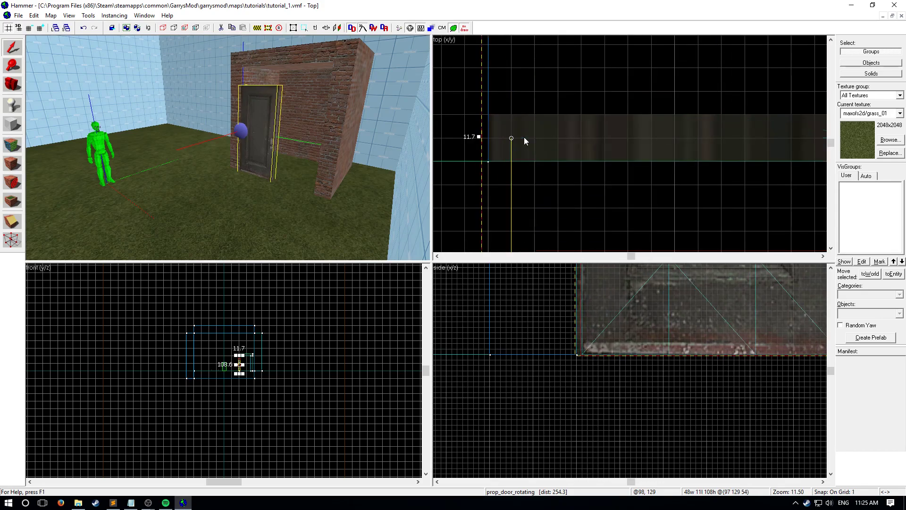
{"action": "key", "text": "bracketright"}
{"action": "key", "text": "bracketright"}
{"action": "key", "text": "Escape"}
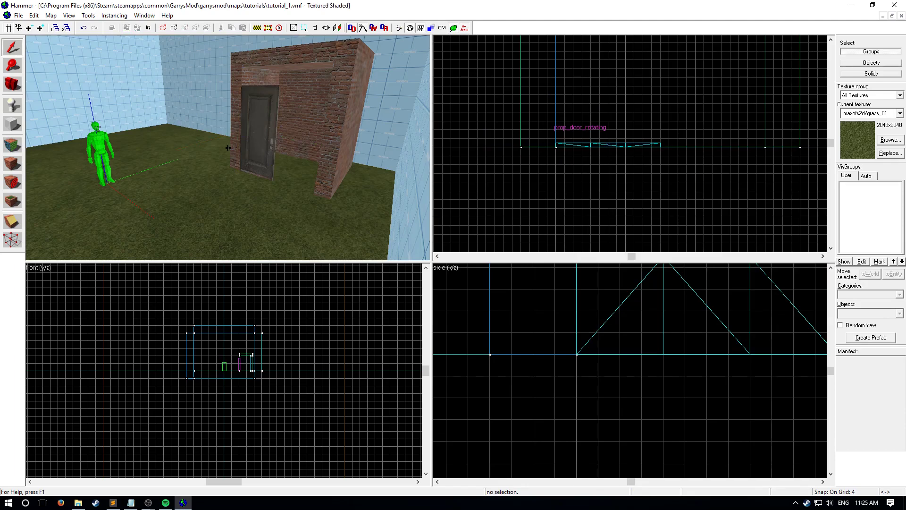
- Create a block 48 by 16 units filling the shelter's opening between the door and the far wall
{"action": "key", "text": "z"}
{"action": "key", "text": "w"}
{"action": "key", "text": "s"}
{"action": "key", "text": "z"}
{"action": "left_click", "coordinate": [17, 120]}
{"action": "scroll", "coordinate": [573, 143], "scroll_direction": "up", "scroll_amount": 5}
{"action": "left_click_drag", "start_coordinate": [649, 125], "coordinate": [758, 137]}
{"action": "left_click_drag", "start_coordinate": [676, 144], "coordinate": [777, 101]}
{"action": "scroll", "coordinate": [587, 135], "scroll_direction": "down", "scroll_amount": 5}
{"action": "left_click_drag", "start_coordinate": [630, 136], "coordinate": [670, 101]}
{"action": "scroll", "coordinate": [640, 107], "scroll_direction": "down", "scroll_amount": 4}
{"action": "scroll", "coordinate": [540, 119], "scroll_direction": "up", "scroll_amount": 6}
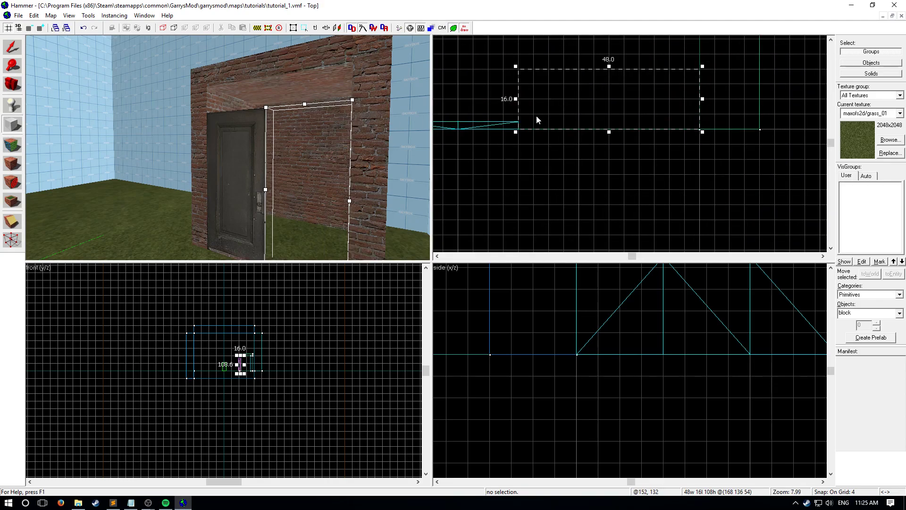
{"action": "key", "text": "Return"}
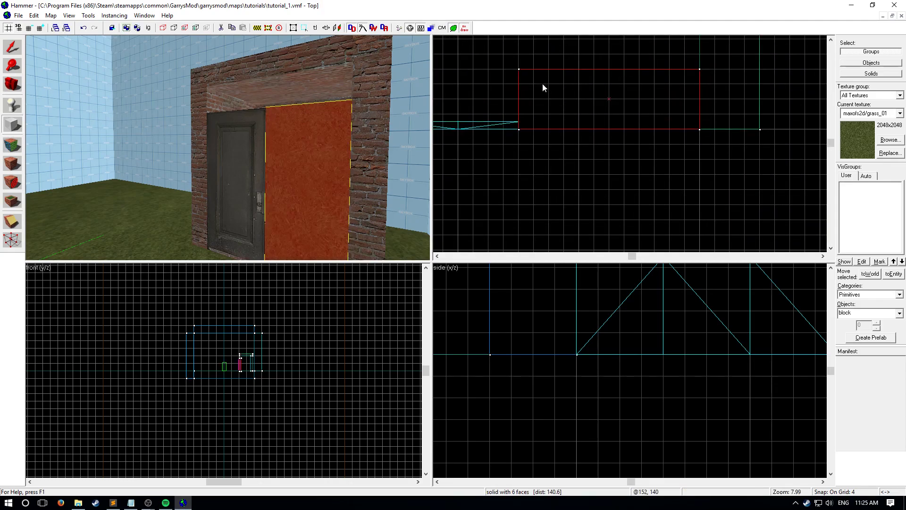
- Create a block 96 by 16 units filling the shelter's opening above the door, from the door's top edge up to the ceiling
{"action": "scroll", "coordinate": [499, 75], "scroll_direction": "down", "scroll_amount": 4}
{"action": "left_click_drag", "start_coordinate": [614, 75], "coordinate": [486, 104]}
{"action": "scroll", "coordinate": [670, 332], "scroll_direction": "down", "scroll_amount": 6}
{"action": "middle_click_drag", "start_coordinate": [665, 331], "coordinate": [608, 397]}
{"action": "left_click_drag", "start_coordinate": [634, 374], "coordinate": [636, 362]}
{"action": "scroll", "coordinate": [636, 362], "scroll_direction": "up", "scroll_amount": 6}
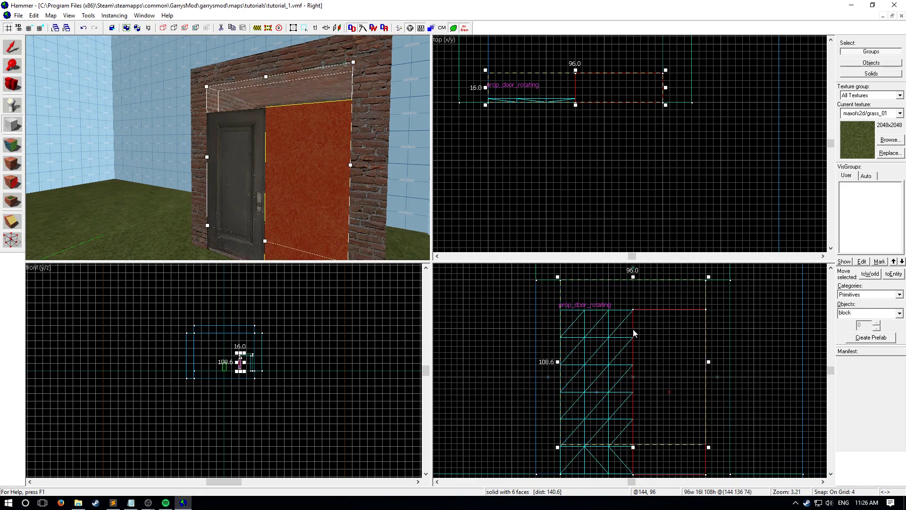
{"action": "left_click_drag", "start_coordinate": [633, 447], "coordinate": [629, 313]}
{"action": "scroll", "coordinate": [633, 315], "scroll_direction": "up", "scroll_amount": 7}
{"action": "key", "text": "Return"}
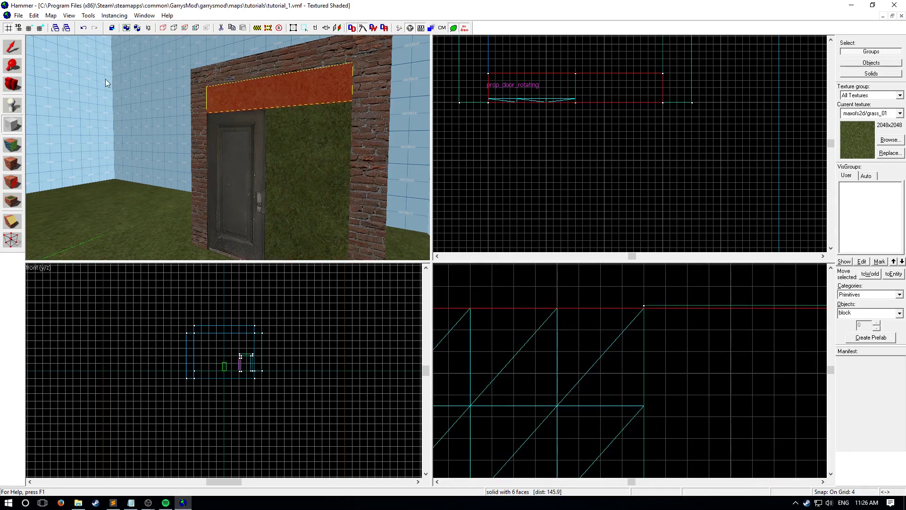
- Apply the brick/brick_model texture to all faces of the two grass-textured filler blocks beside and above the door
{"action": "left_click", "coordinate": [19, 48]}
{"action": "left_click", "coordinate": [287, 124], "text": "ctrl"}
{"action": "left_click", "coordinate": [13, 143]}
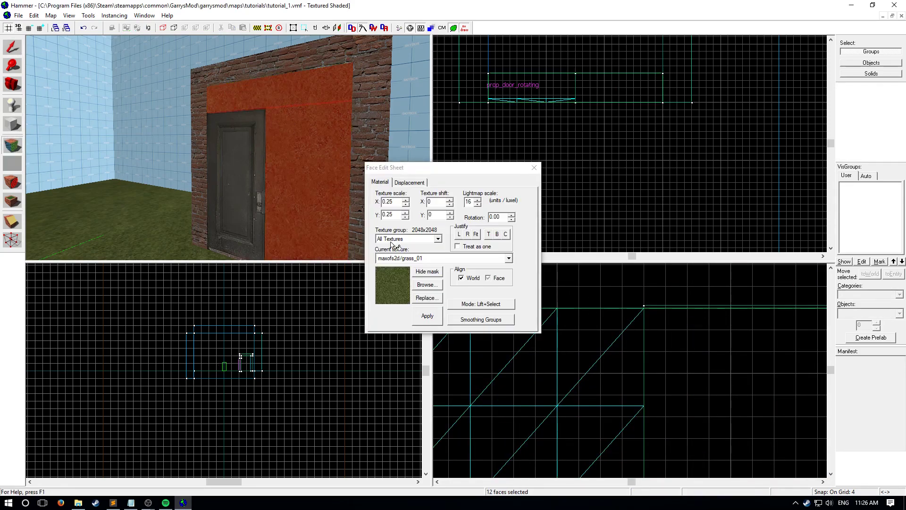
{"action": "left_click", "coordinate": [440, 260]}
{"action": "left_click", "coordinate": [454, 362]}
{"action": "left_click", "coordinate": [426, 314]}
{"action": "left_click", "coordinate": [534, 168]}
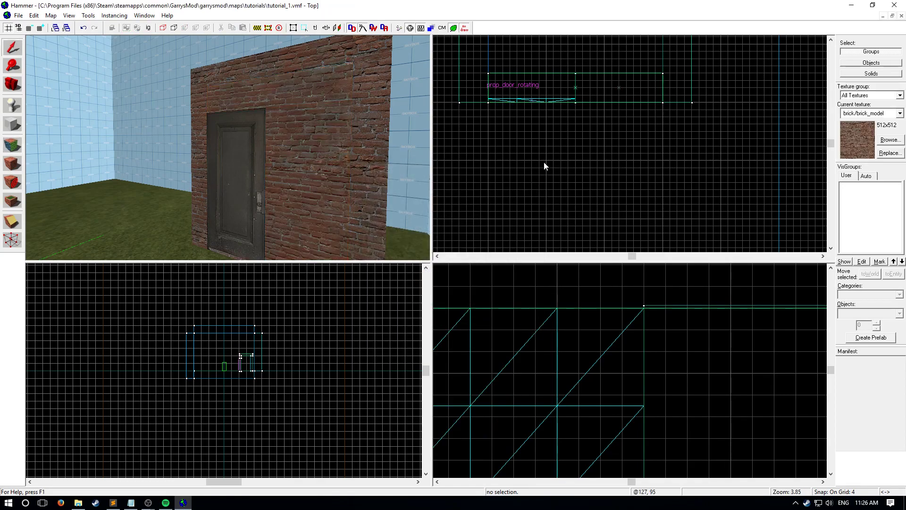
- Inspect the brick shelter and its door in 3D, from close to the wall and from across the room behind the player start
{"action": "key", "text": "z"}
{"action": "key", "text": "w"}
{"action": "key", "text": "z"}
{"action": "key", "text": "z"}
{"action": "key", "text": "w"}
{"action": "key", "text": "s"}
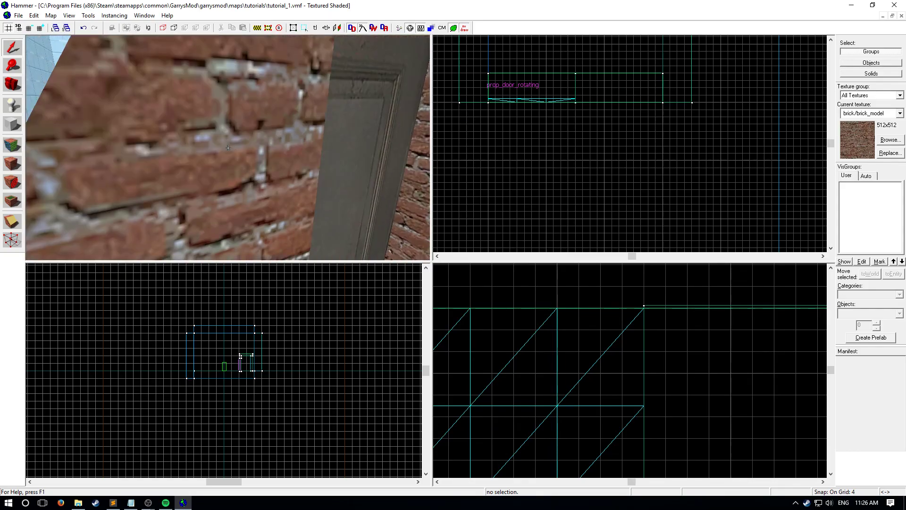
{"action": "key", "text": "w"}
{"action": "key", "text": "s"}
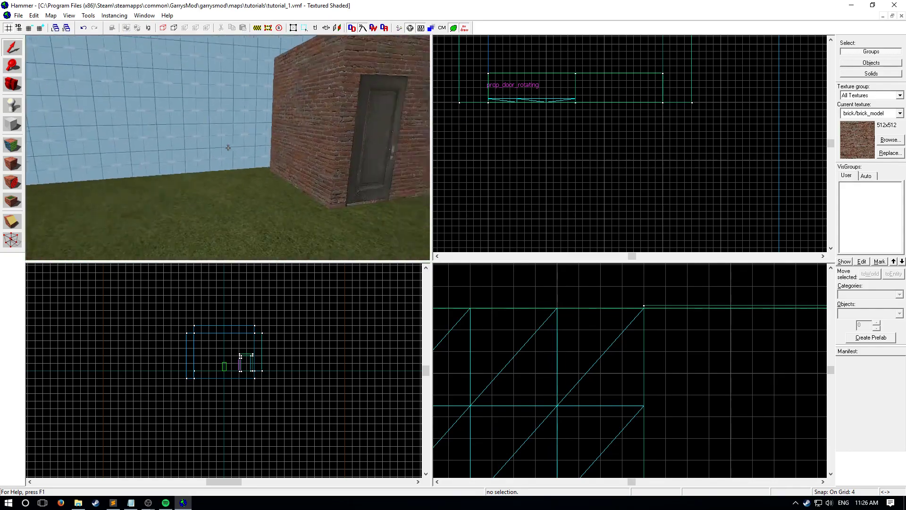
{"action": "key", "text": "d"}
{"action": "key", "text": "z"}
{"action": "key", "text": "z"}
{"action": "key", "text": "a"}
{"action": "key", "text": "s"}
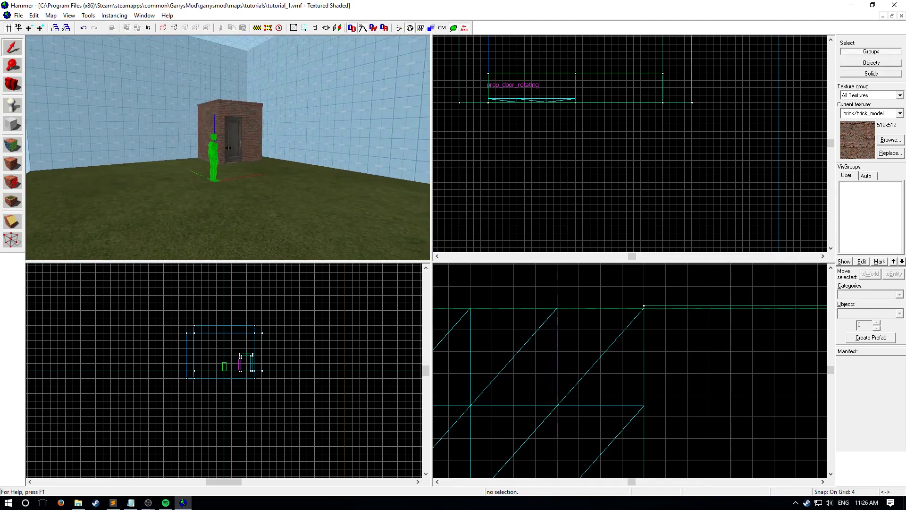